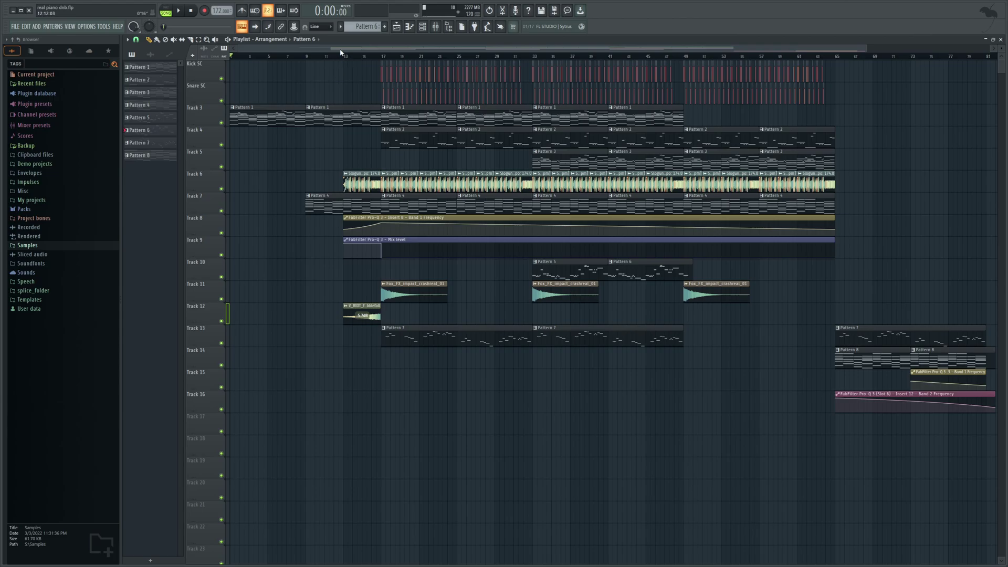
Step: Play the arrangement from bar 9 with the mixer open, stop playback and close the mixer
{"action": "left_click", "coordinate": [310, 56]}
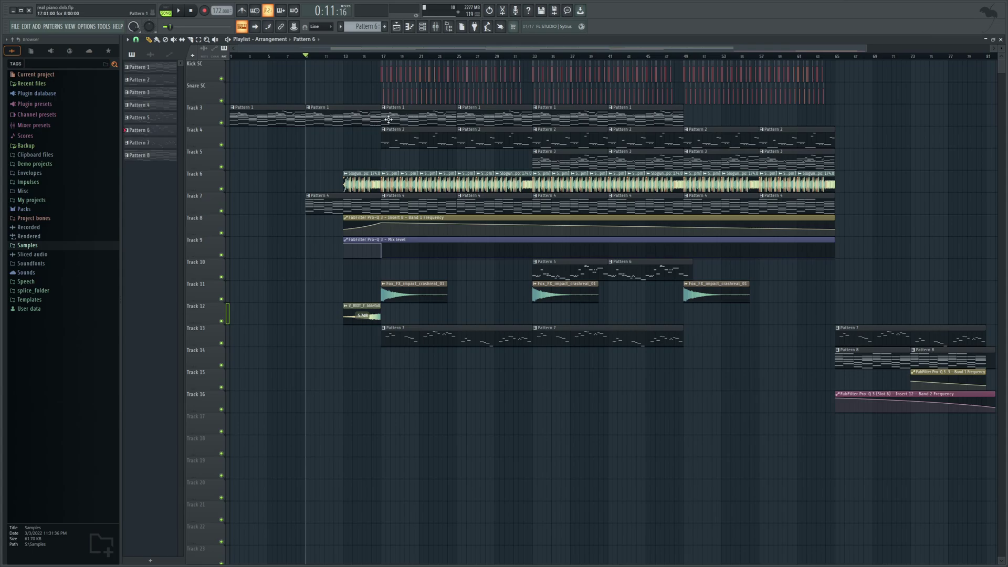
{"action": "left_click", "coordinate": [180, 13]}
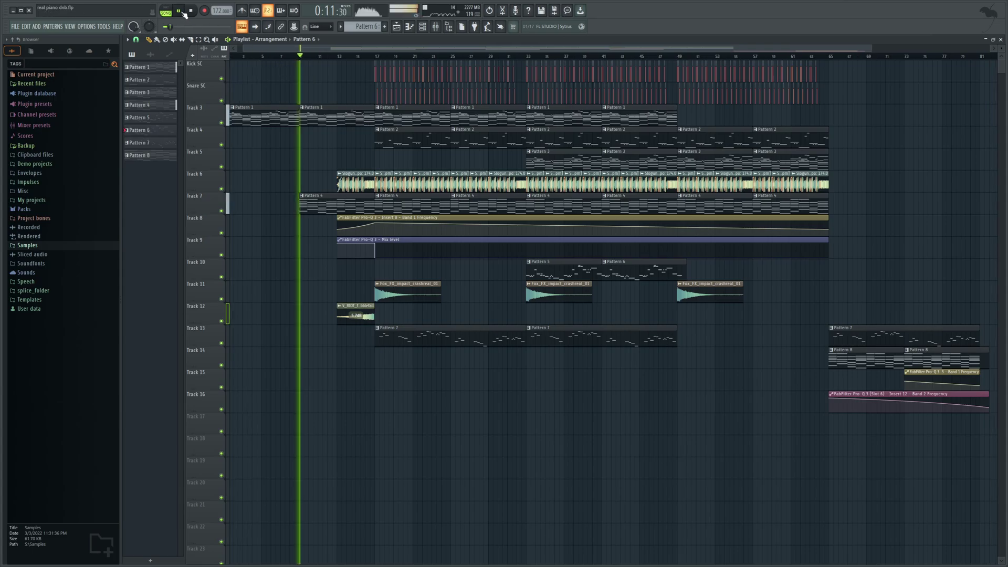
{"action": "left_click", "coordinate": [435, 27]}
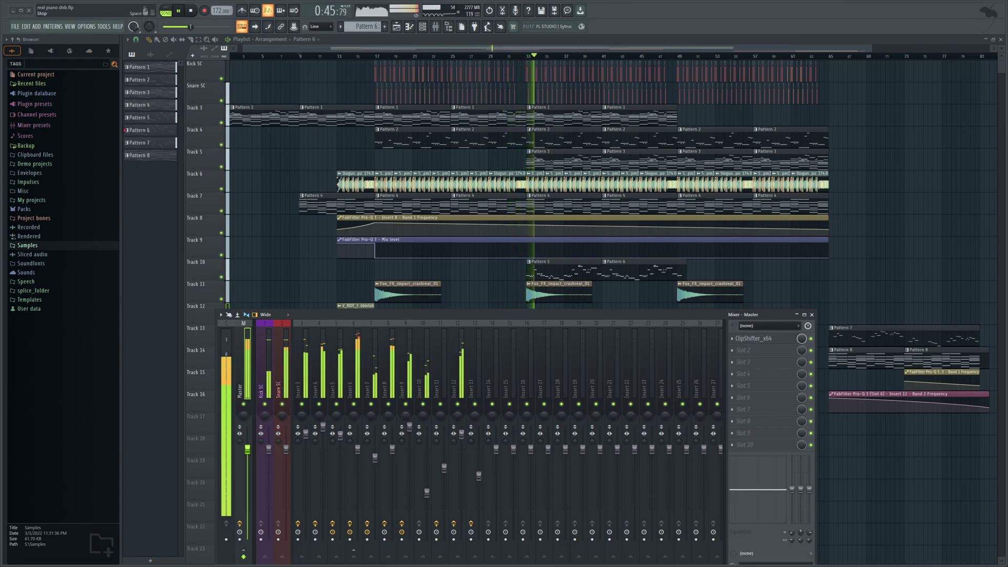
{"action": "left_click", "coordinate": [190, 10]}
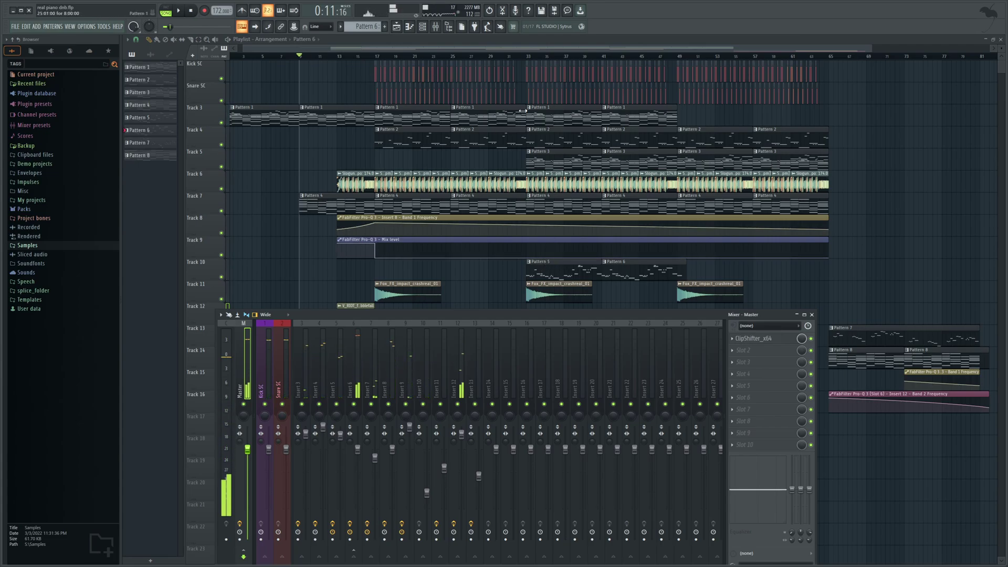
{"action": "key", "text": "F9"}
{"action": "left_click_drag", "start_coordinate": [537, 48], "coordinate": [540, 49]}
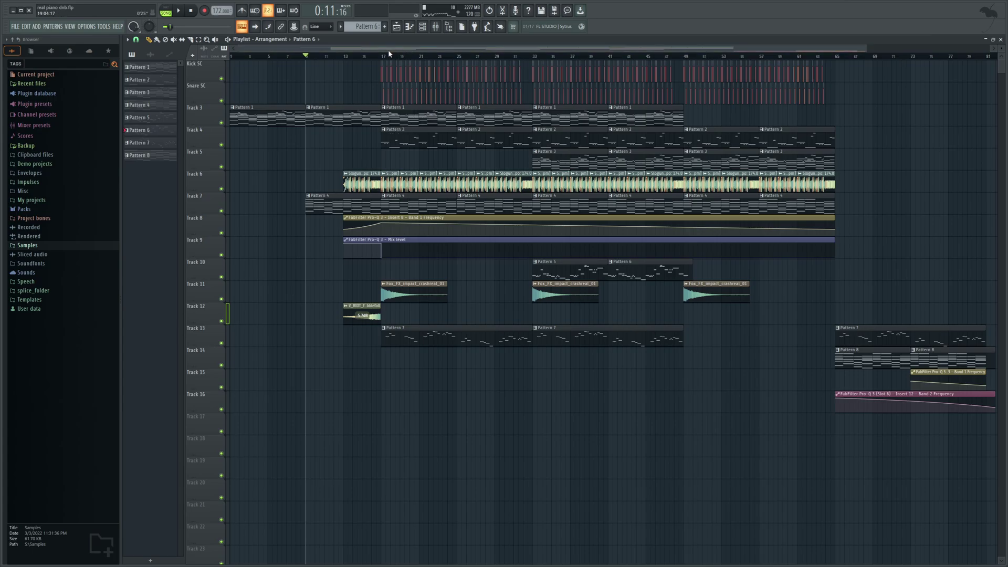
{"action": "key", "text": "space"}
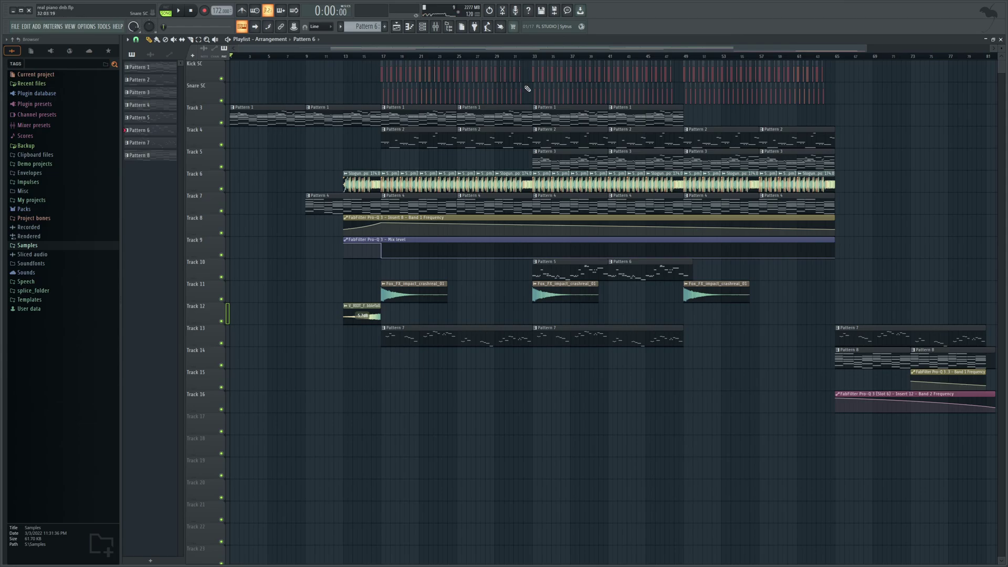
Step: Open the first Pattern 1 clip in the piano roll and play its full eight bars in pattern mode
{"action": "left_click_drag", "start_coordinate": [865, 47], "coordinate": [845, 85]}
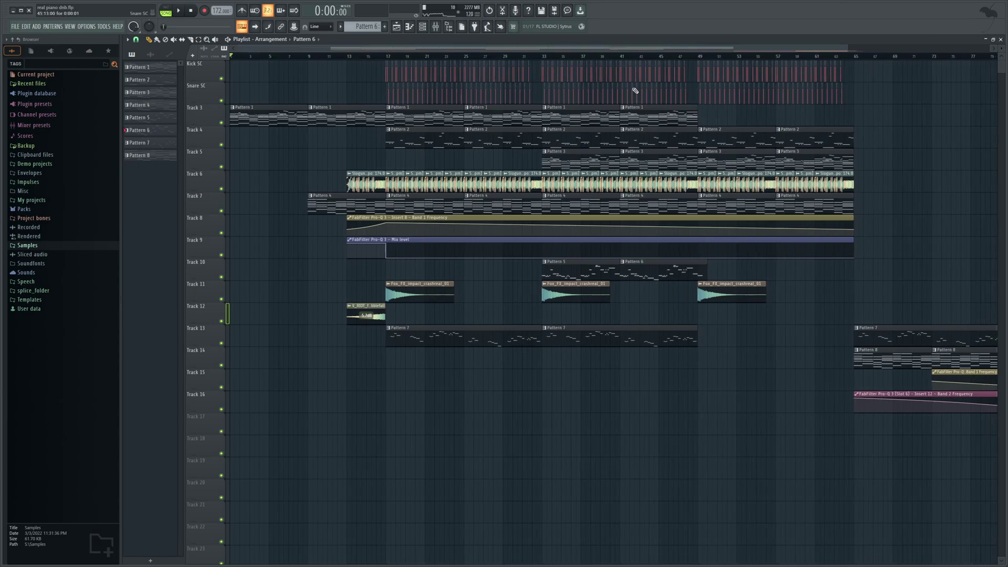
{"action": "double_click", "coordinate": [253, 115]}
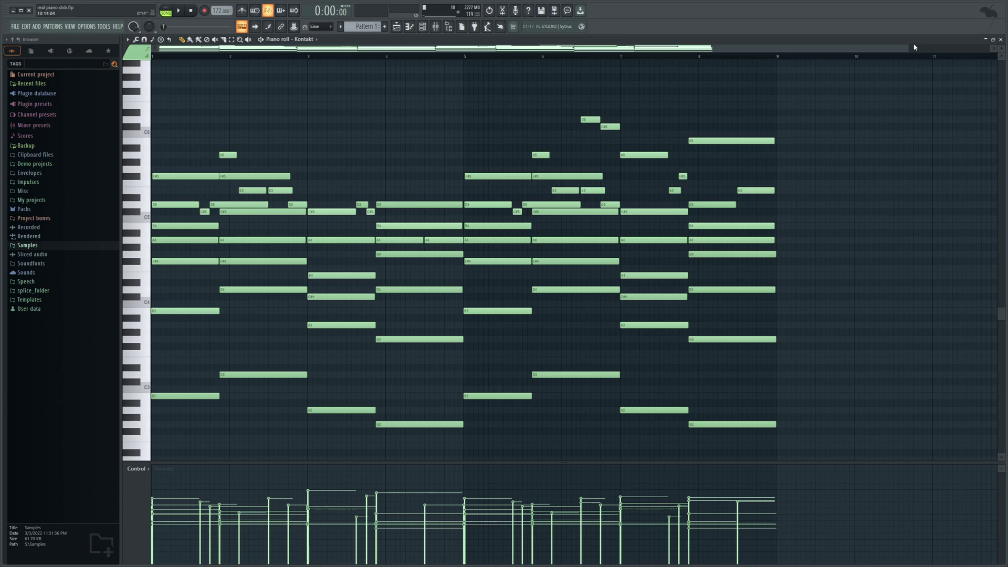
{"action": "left_click_drag", "start_coordinate": [908, 47], "coordinate": [183, 135]}
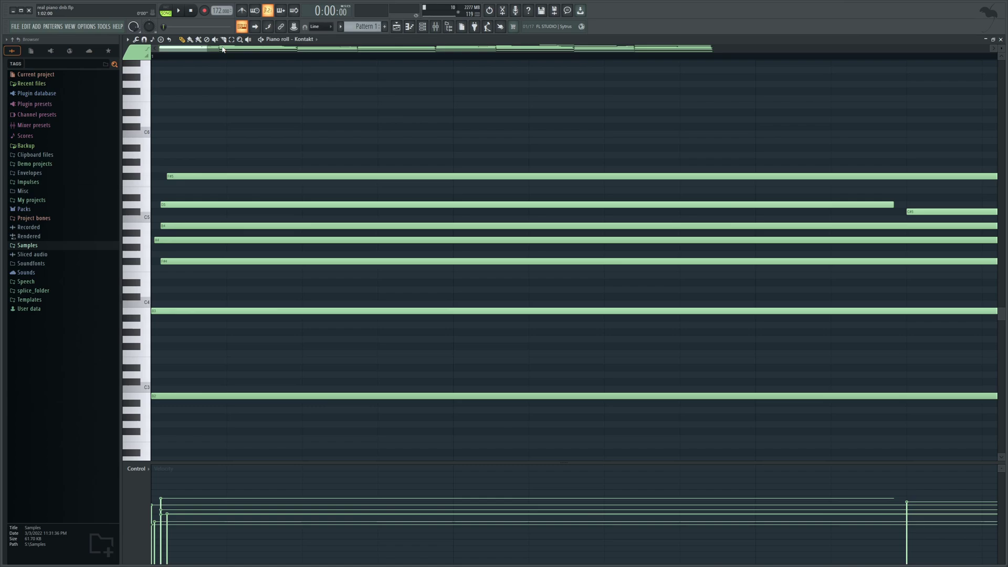
{"action": "mouse_move", "coordinate": [223, 49]}
{"action": "left_mouse_down"}
{"action": "mouse_move", "coordinate": [464, 95]}
{"action": "mouse_move", "coordinate": [711, 124]}
{"action": "left_mouse_up"}
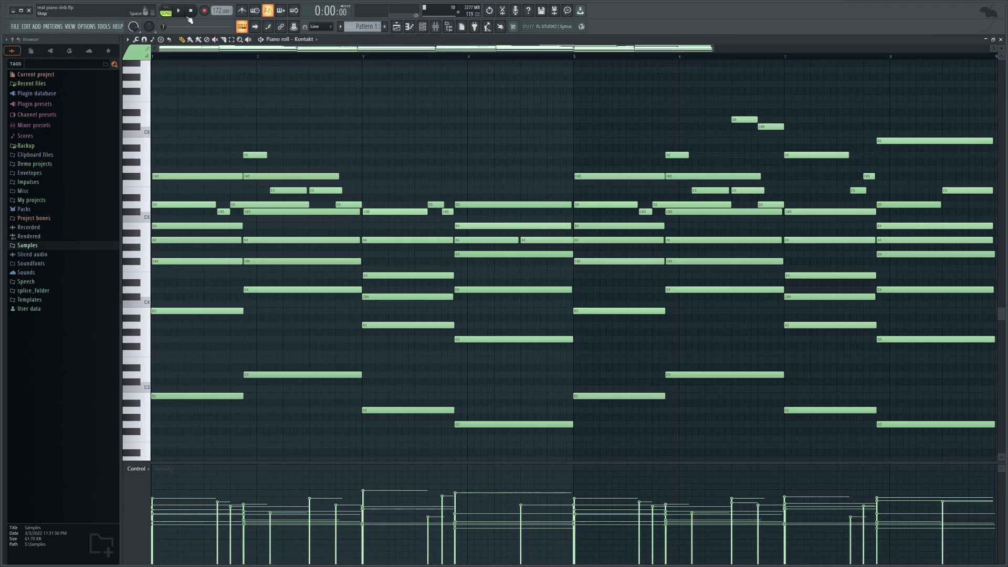
{"action": "left_click", "coordinate": [166, 11]}
{"action": "left_click", "coordinate": [181, 12]}
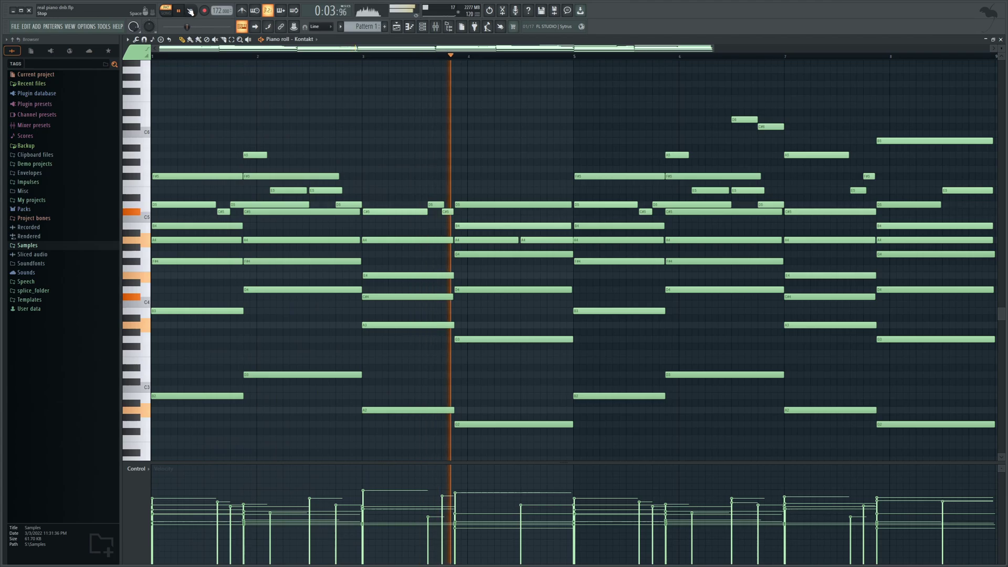
{"action": "left_click", "coordinate": [191, 11]}
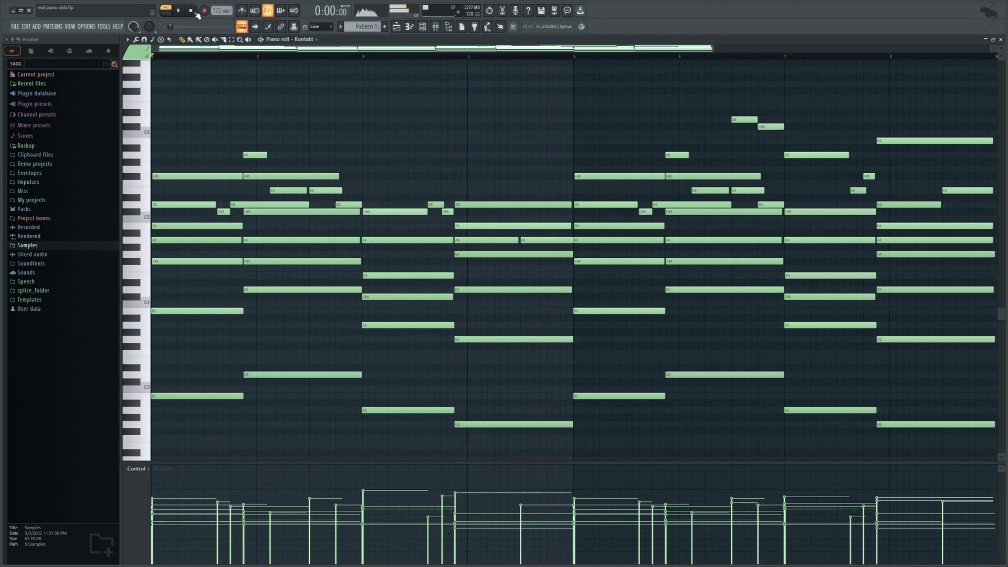
Step: Copy the Serum #3 chords from Pattern 4 into a new FL Keys channel in the empty Pattern 9
{"action": "left_click", "coordinate": [423, 27]}
{"action": "scroll", "coordinate": [368, 28], "scroll_direction": "down", "scroll_amount": 3}
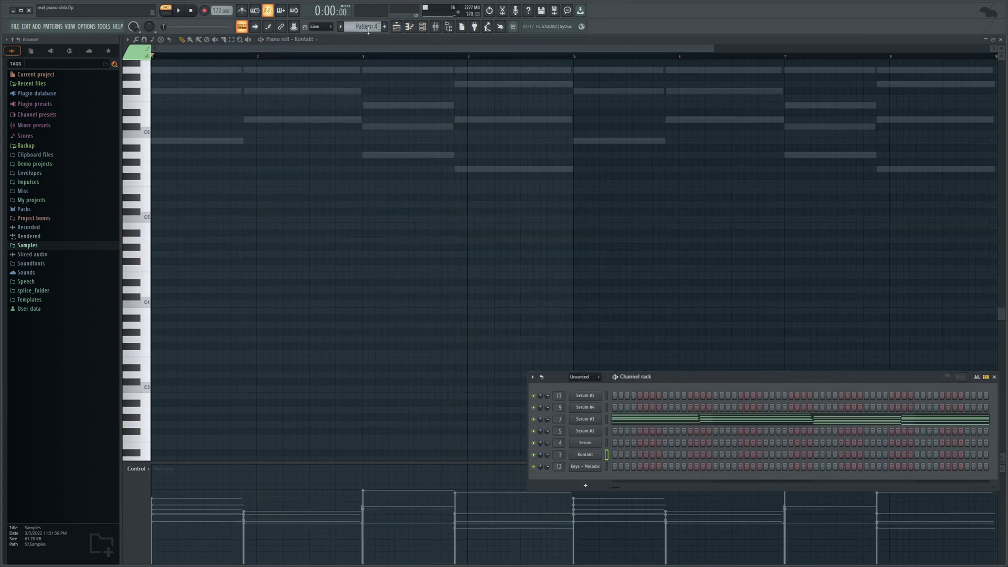
{"action": "scroll", "coordinate": [369, 30], "scroll_direction": "down", "scroll_amount": 1}
{"action": "scroll", "coordinate": [368, 30], "scroll_direction": "up", "scroll_amount": 1}
{"action": "left_click", "coordinate": [600, 420]}
{"action": "scroll", "coordinate": [354, 26], "scroll_direction": "down", "scroll_amount": 2}
{"action": "scroll", "coordinate": [363, 26], "scroll_direction": "down", "scroll_amount": 2}
{"action": "scroll", "coordinate": [367, 23], "scroll_direction": "up", "scroll_amount": 1}
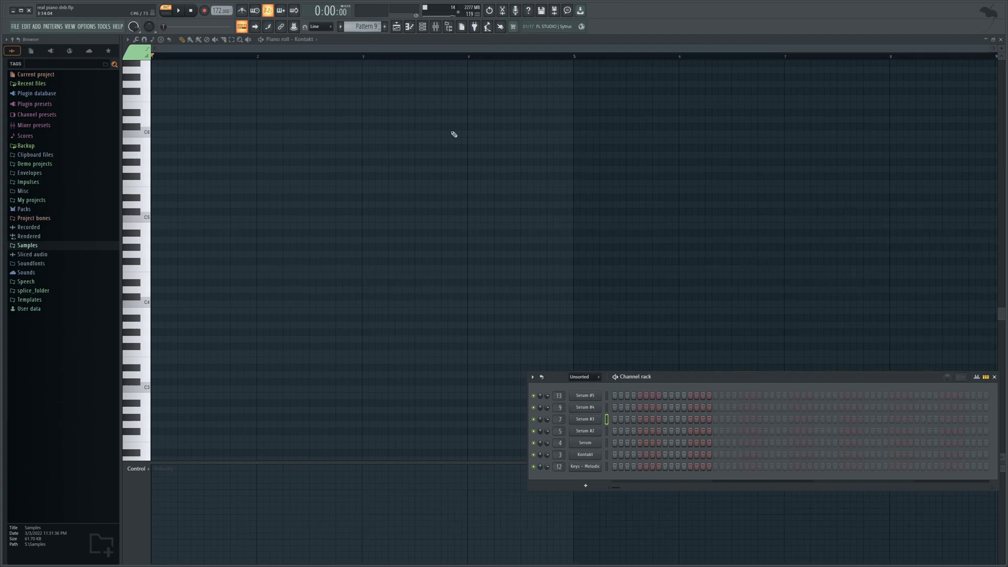
{"action": "left_click", "coordinate": [594, 398]}
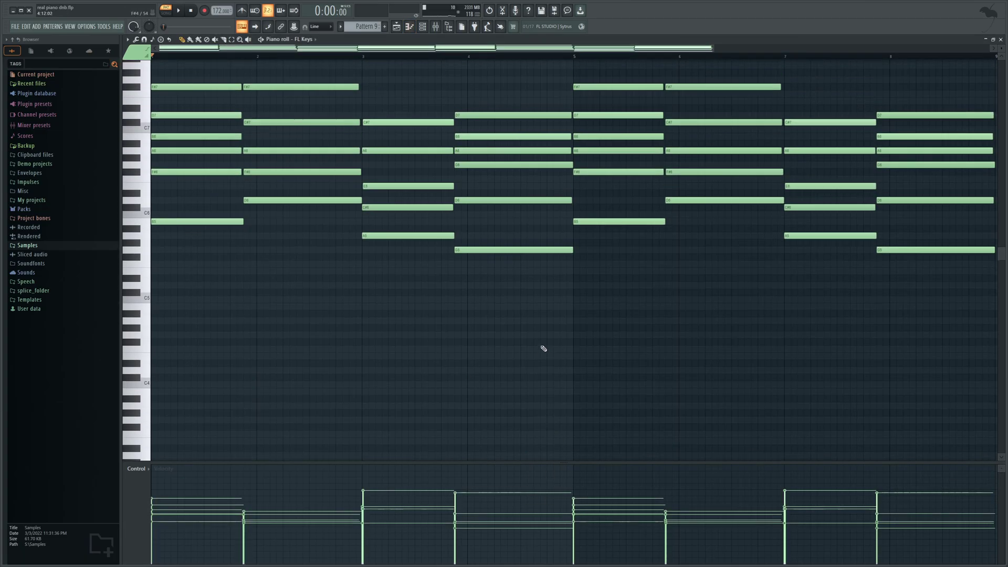
{"action": "scroll", "coordinate": [529, 292], "scroll_direction": "up", "scroll_amount": 3}
{"action": "left_click_drag", "start_coordinate": [718, 48], "coordinate": [735, 176]}
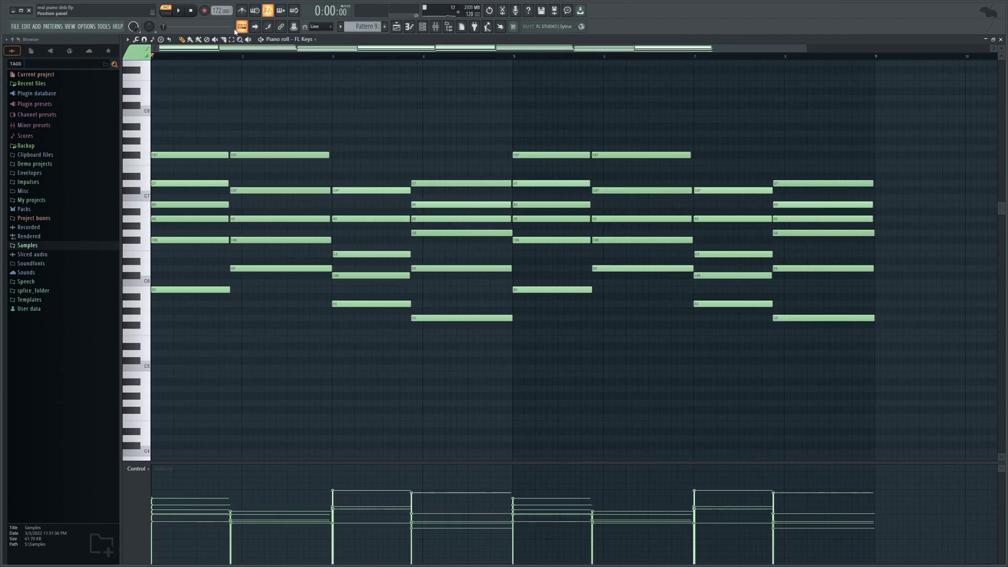
Step: Transpose all FL Keys chord notes in Pattern 9 down two octaves and play them back
{"action": "left_click", "coordinate": [181, 12]}
{"action": "left_click", "coordinate": [189, 12]}
{"action": "key", "text": "ctrl+a"}
{"action": "key", "text": "ctrl+Down"}
{"action": "key", "text": "ctrl+Down"}
{"action": "key", "text": "space"}
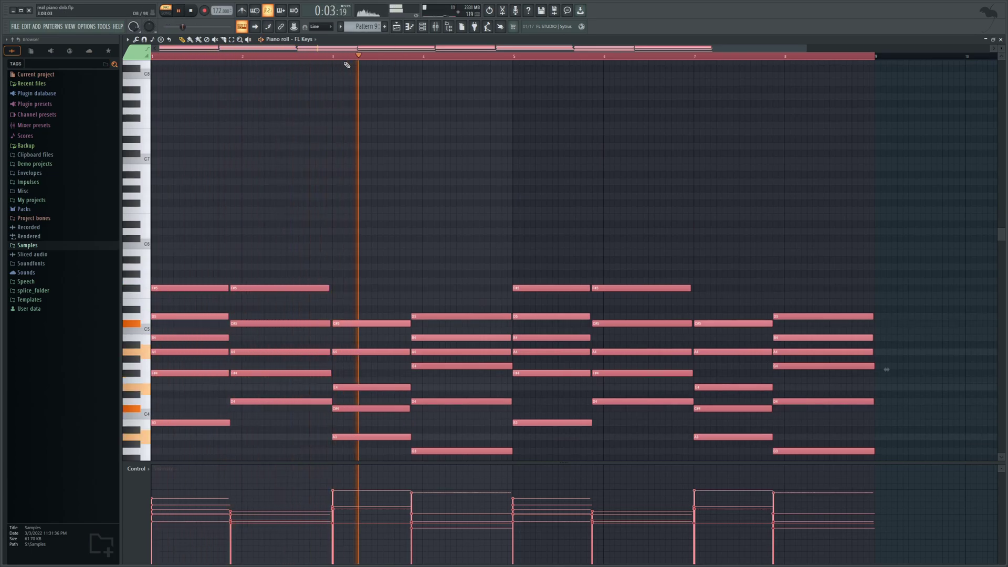
{"action": "key", "text": "space"}
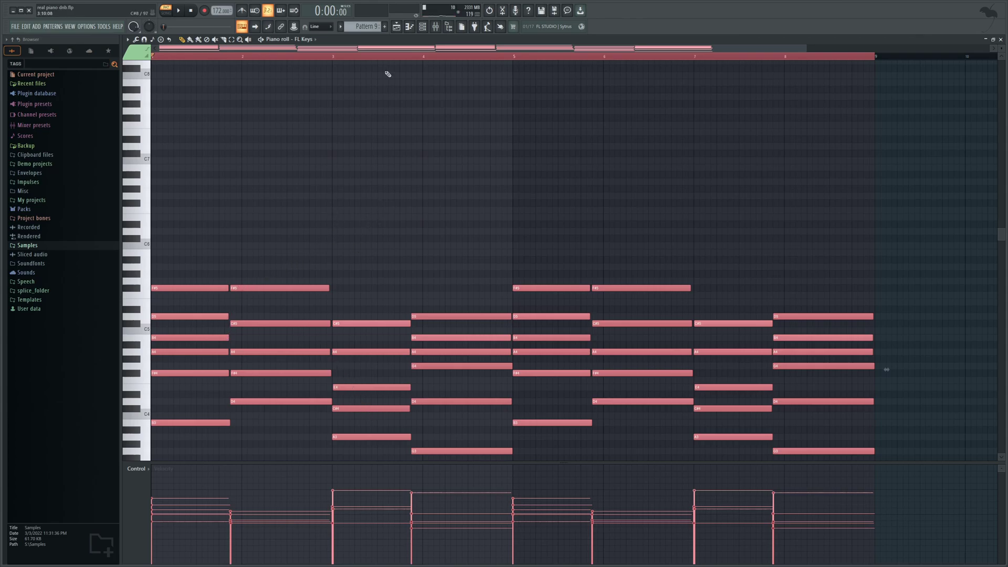
Step: Remove the FL Keys channel and return to the playlist
{"action": "left_click", "coordinate": [427, 28]}
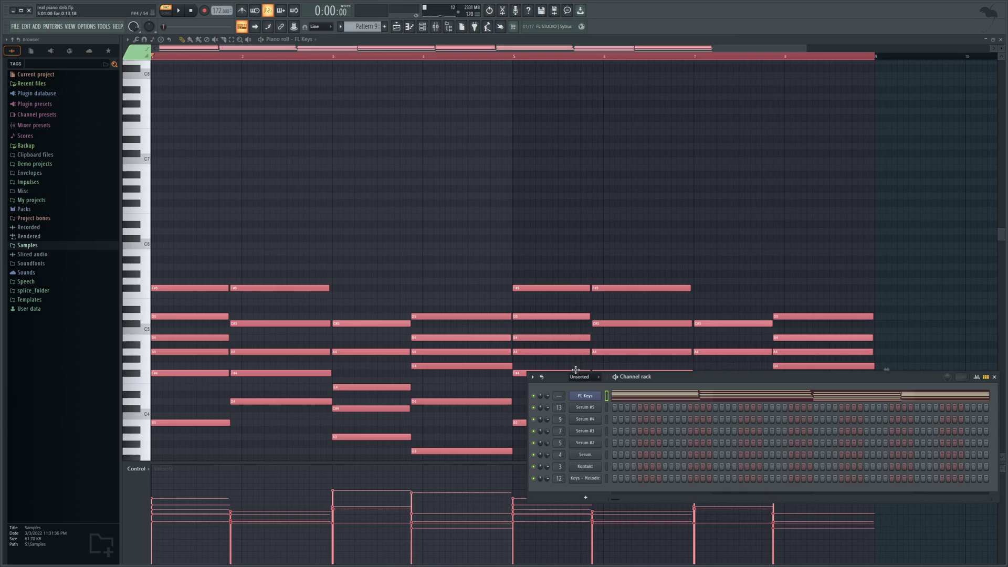
{"action": "left_click", "coordinate": [617, 486]}
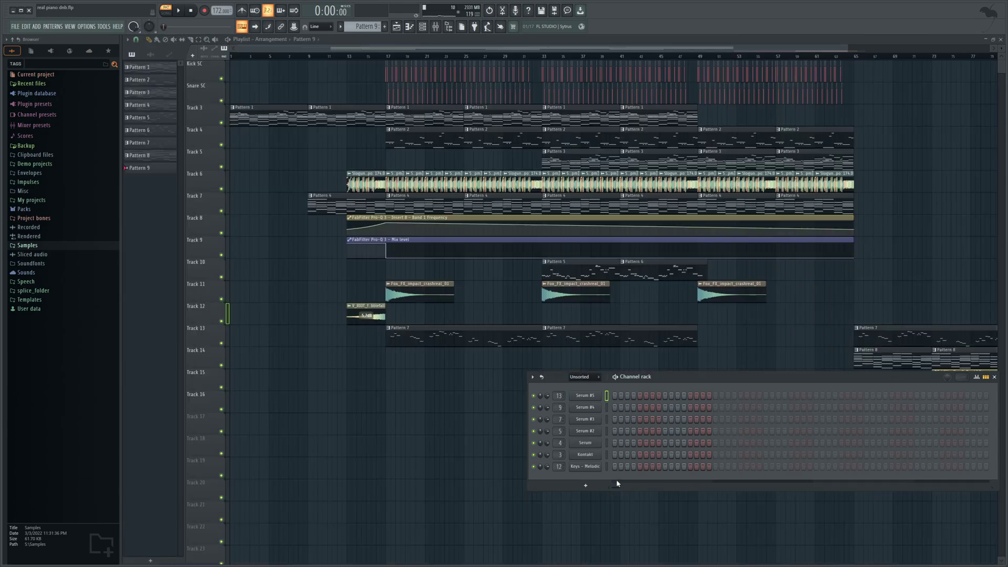
Step: Select Pattern 1 and open its Kontakt notes in the piano roll
{"action": "double_click", "coordinate": [396, 113]}
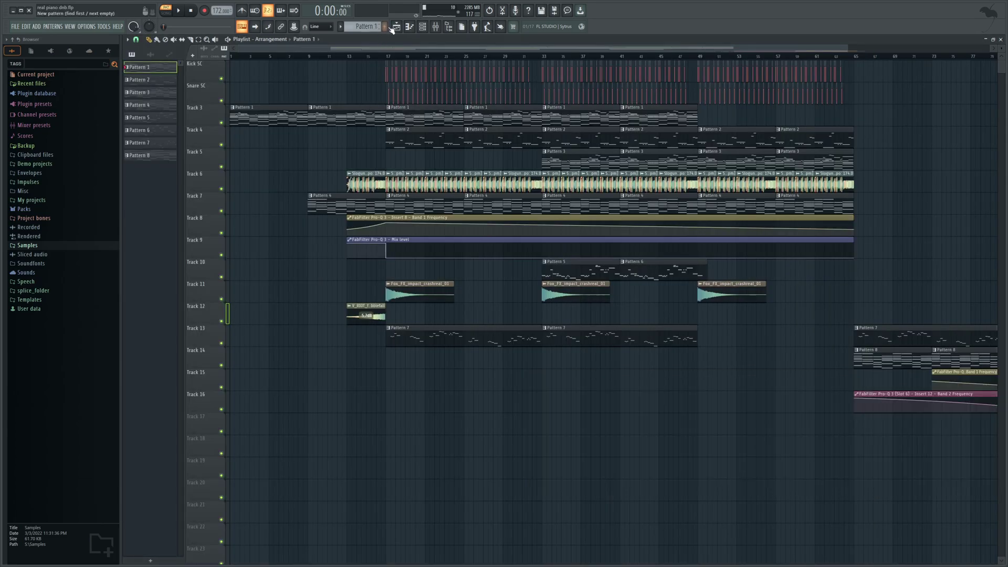
{"action": "left_click", "coordinate": [423, 27]}
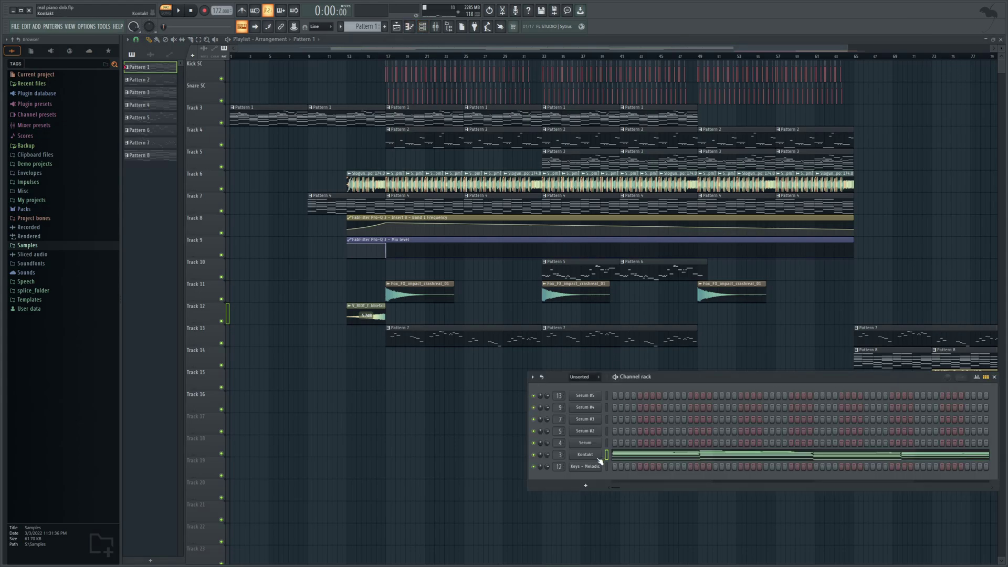
{"action": "left_click", "coordinate": [625, 455]}
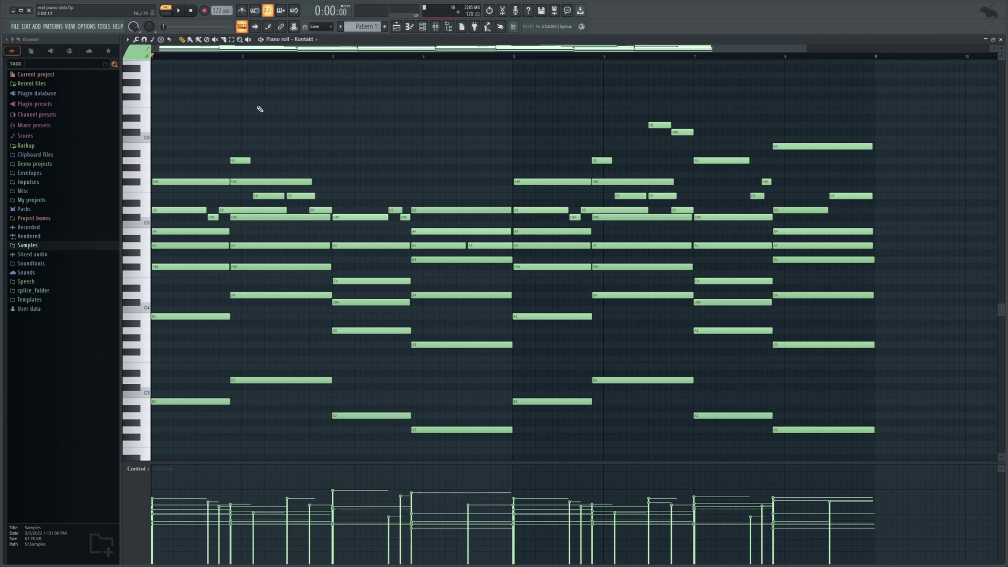
{"action": "scroll", "coordinate": [259, 107], "scroll_direction": "down", "scroll_amount": 2}
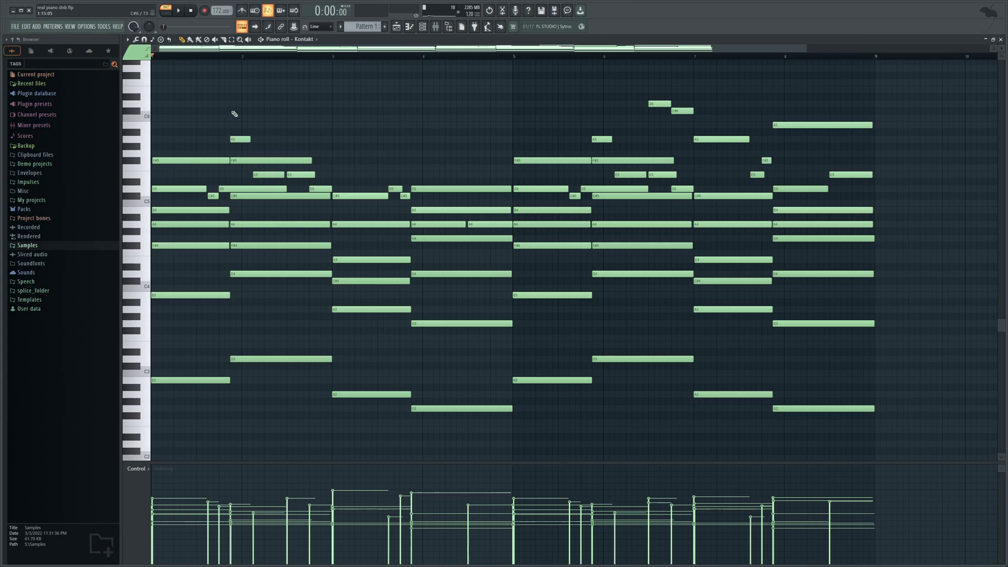
Step: Return to the playlist and move the song position to the start of bar 17
{"action": "left_click", "coordinate": [396, 26]}
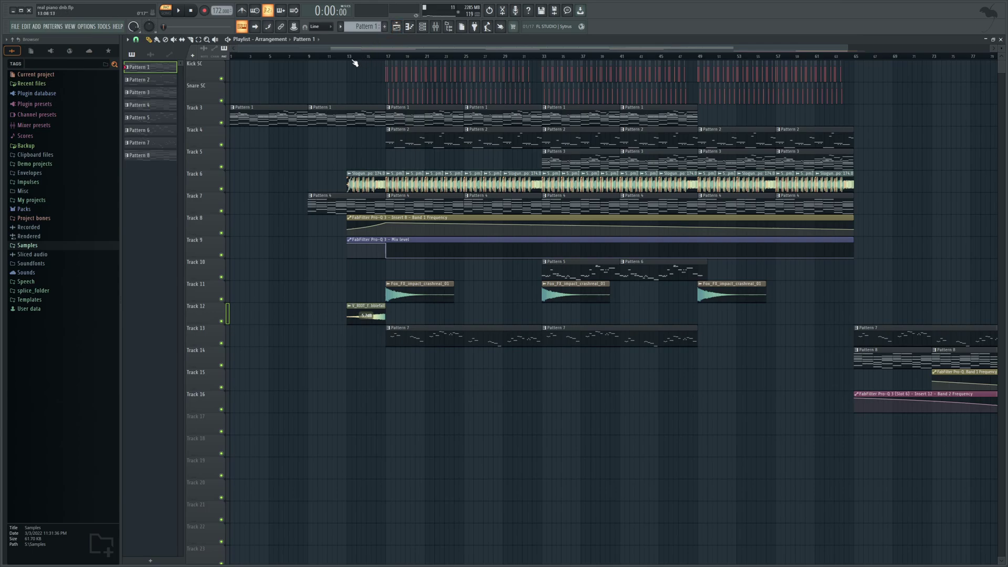
{"action": "left_click", "coordinate": [308, 55]}
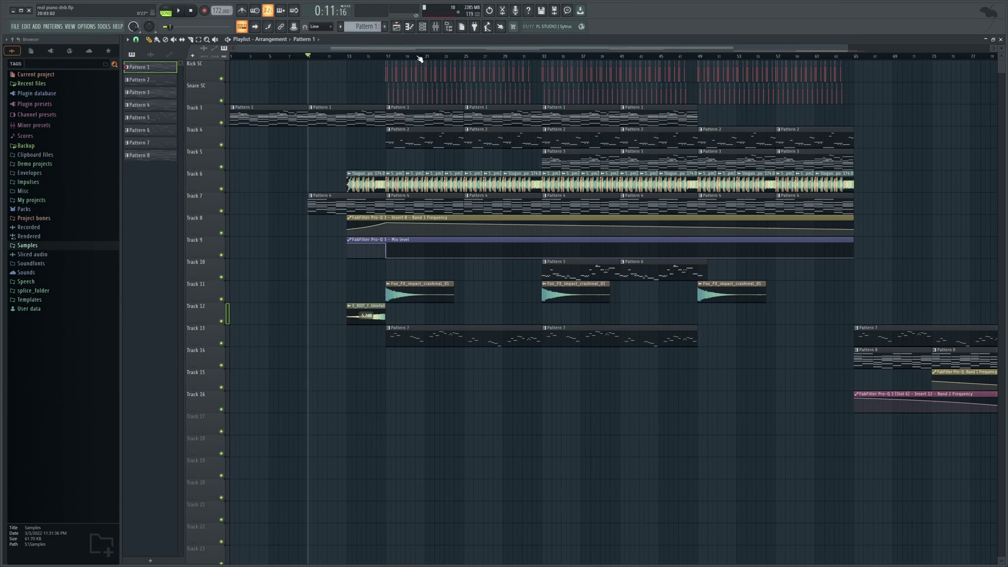
{"action": "left_click", "coordinate": [382, 56]}
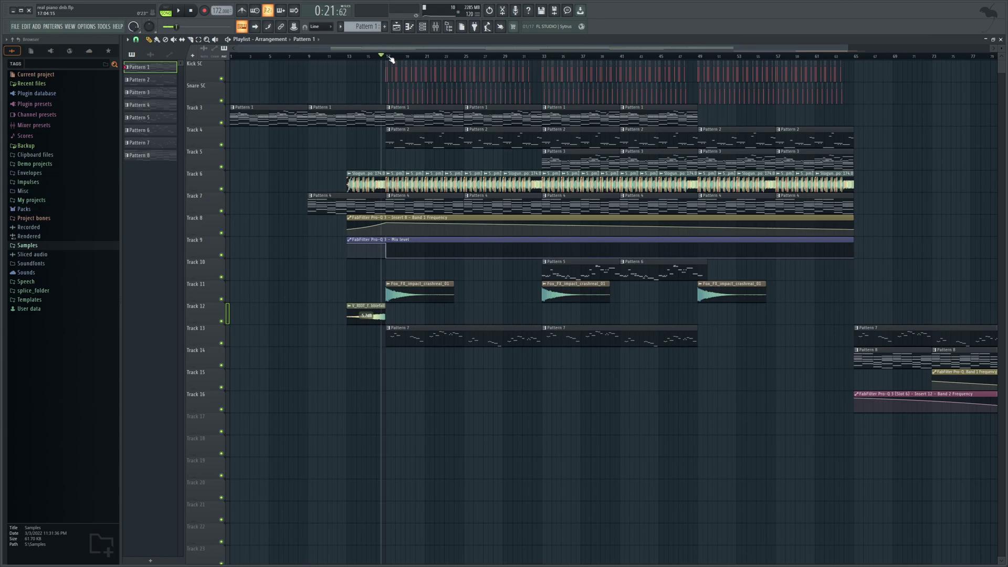
{"action": "left_click", "coordinate": [389, 56]}
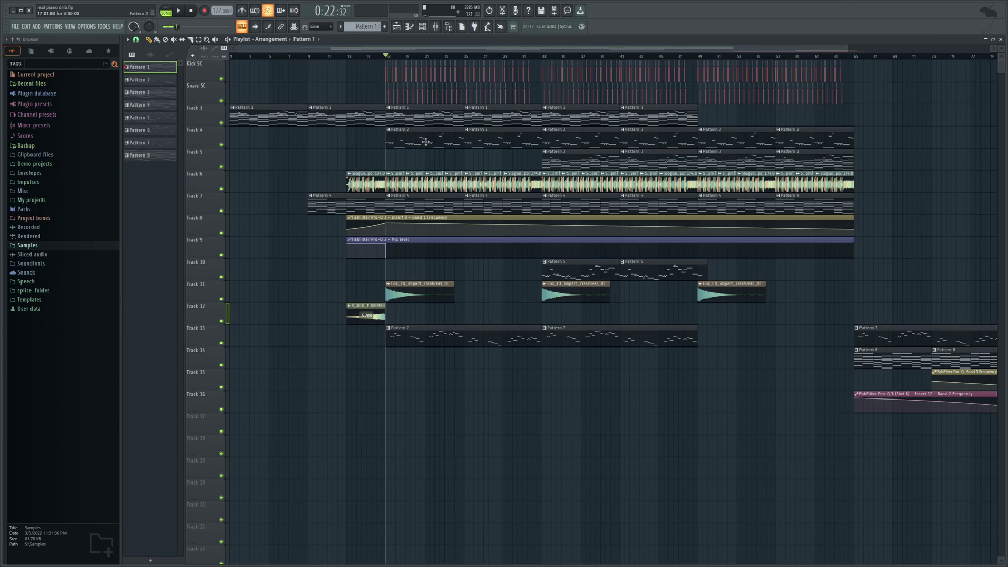
Step: Open the Pattern 1 clip at bar 17 in the piano roll and audition its first three bass notes
{"action": "double_click", "coordinate": [417, 122]}
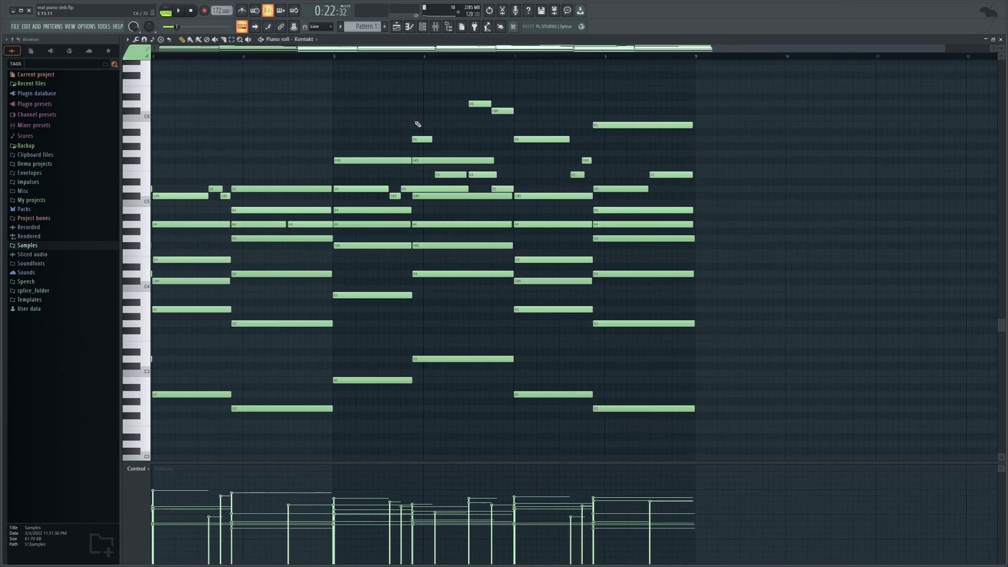
{"action": "left_click_drag", "start_coordinate": [471, 49], "coordinate": [310, 55]}
{"action": "scroll", "coordinate": [260, 99], "scroll_direction": "down", "scroll_amount": 2}
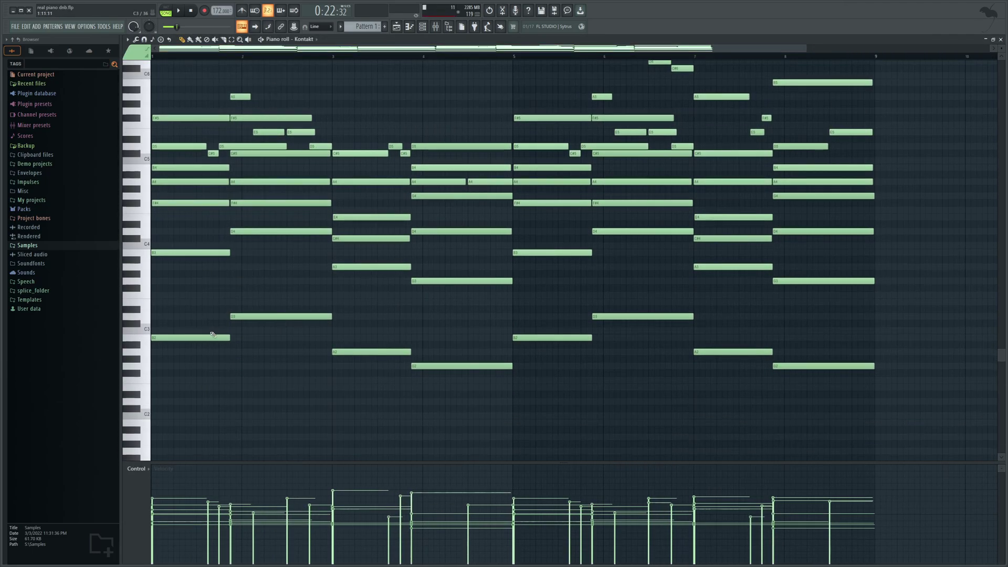
{"action": "left_click", "coordinate": [189, 339]}
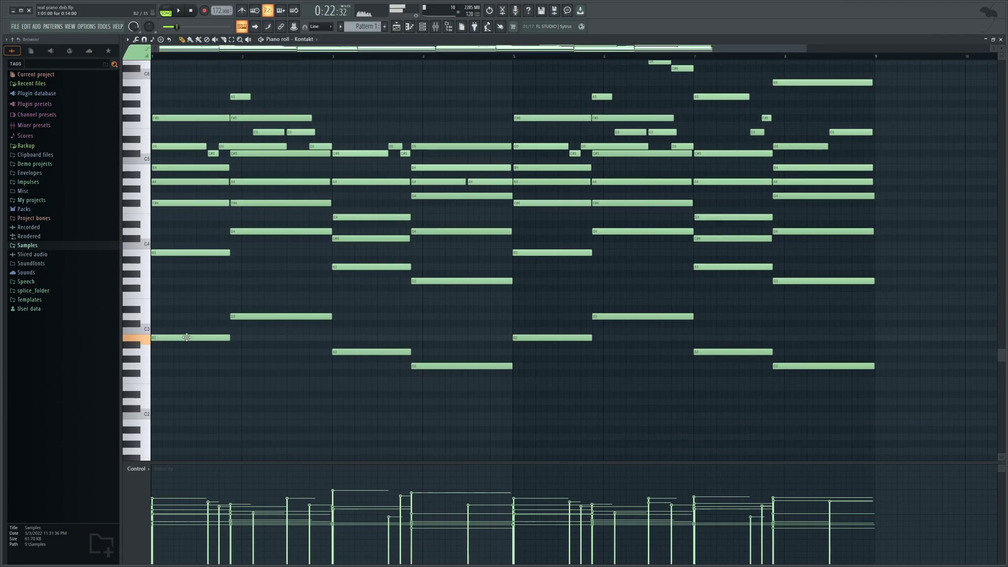
{"action": "left_click", "coordinate": [255, 317]}
{"action": "left_click", "coordinate": [361, 353]}
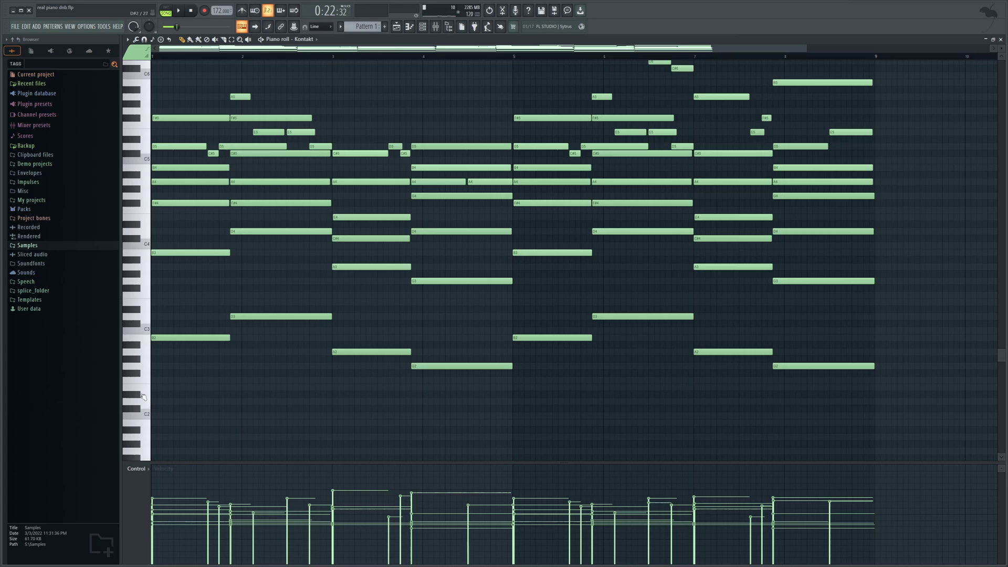
Step: Audition the D#2 and B2 keys on the piano roll keyboard and return to the playlist
{"action": "left_click", "coordinate": [141, 398]}
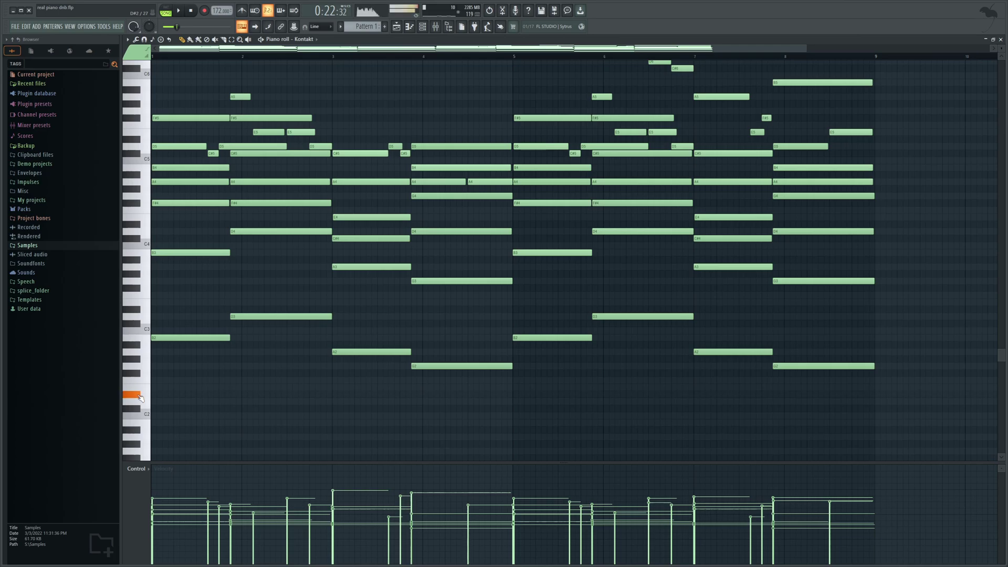
{"action": "left_click", "coordinate": [147, 339]}
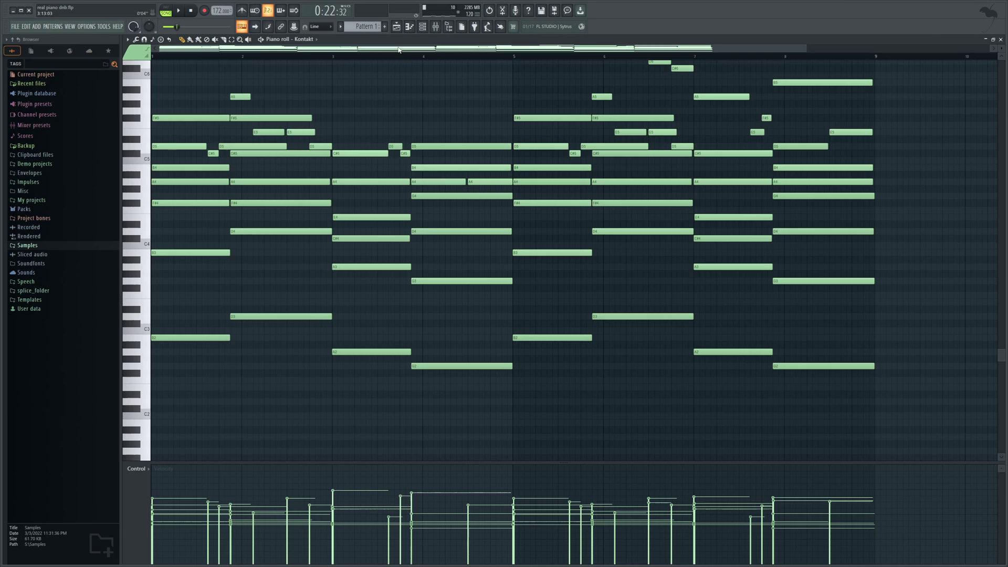
{"action": "left_click", "coordinate": [398, 26]}
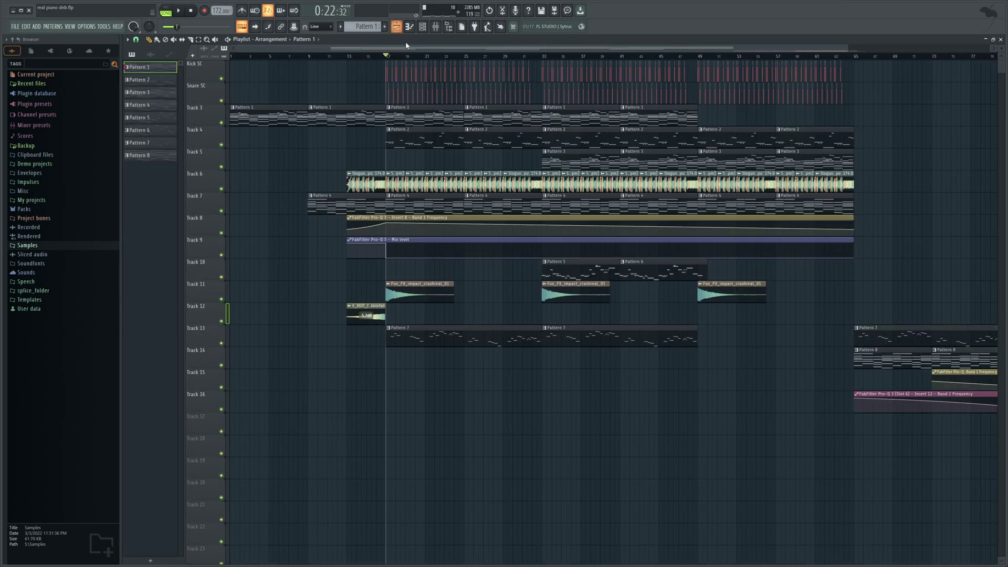
Step: Open the Pattern 2 bass clip at bar 17 in the piano roll and play the pattern on its own
{"action": "double_click", "coordinate": [402, 138]}
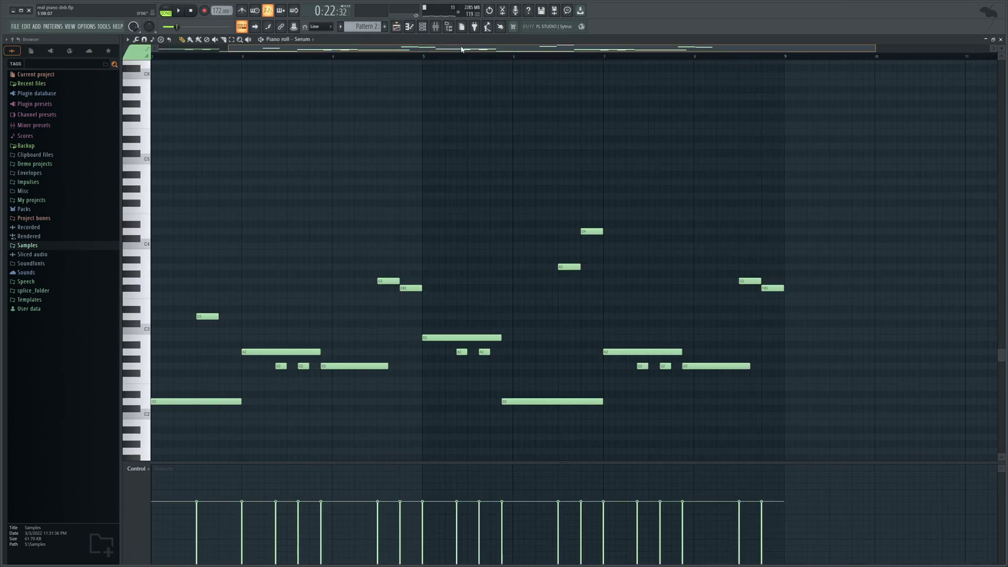
{"action": "scroll", "coordinate": [305, 205], "scroll_direction": "down", "scroll_amount": 3}
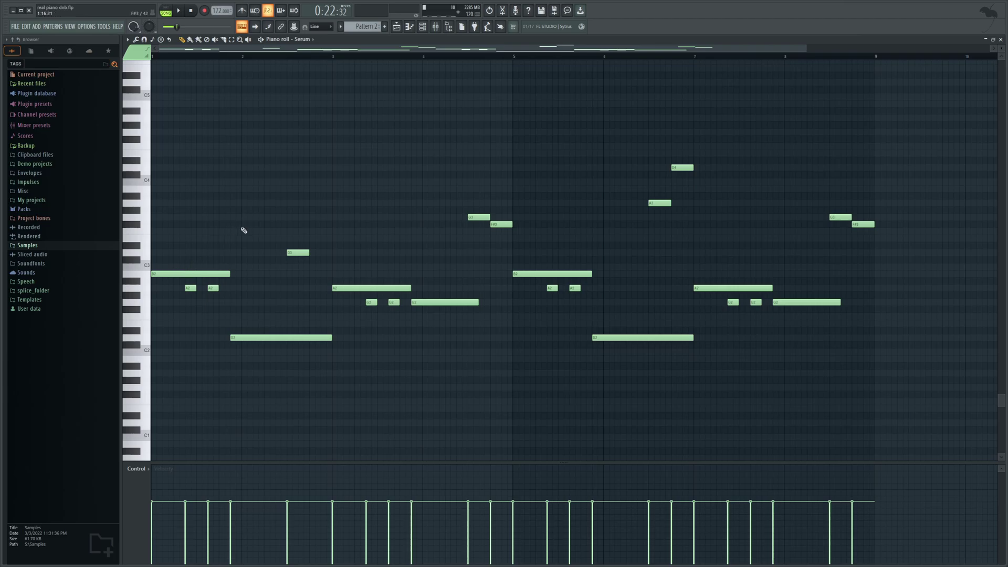
{"action": "left_click", "coordinate": [165, 10]}
{"action": "left_click", "coordinate": [181, 10]}
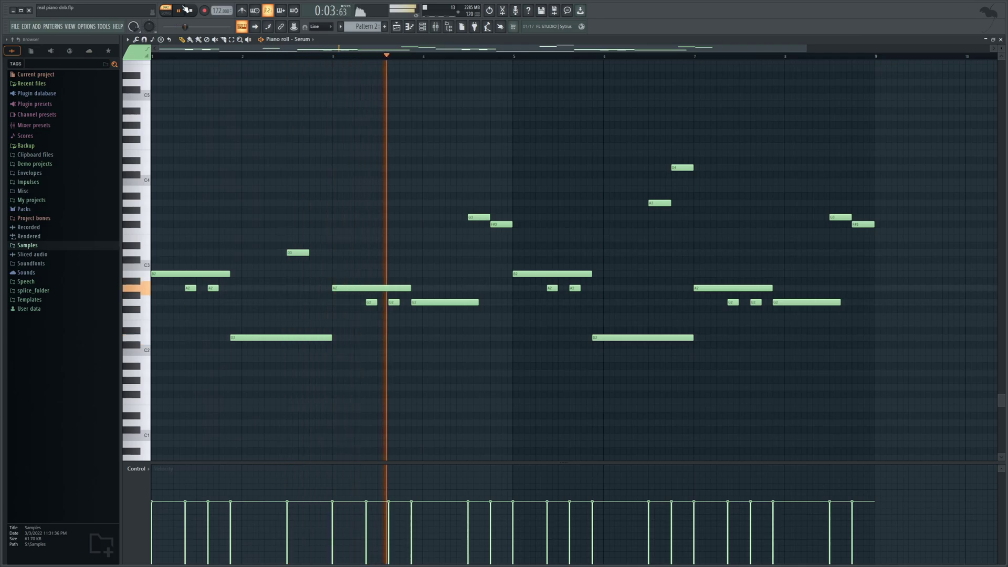
{"action": "left_click", "coordinate": [190, 11]}
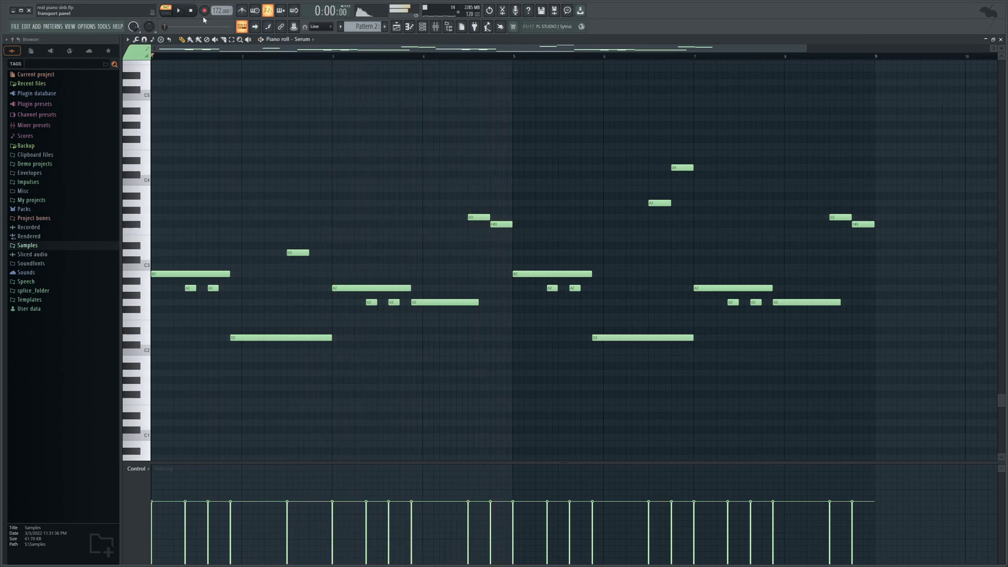
Step: Examine the settings of the Serum synth that plays Pattern 2 and return to the playlist
{"action": "left_click", "coordinate": [423, 27]}
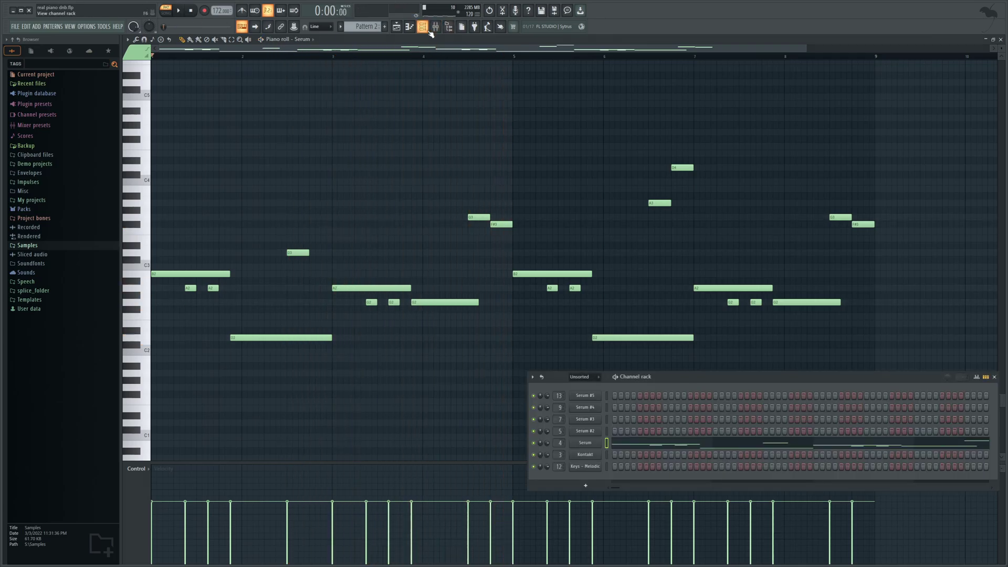
{"action": "left_click", "coordinate": [589, 444]}
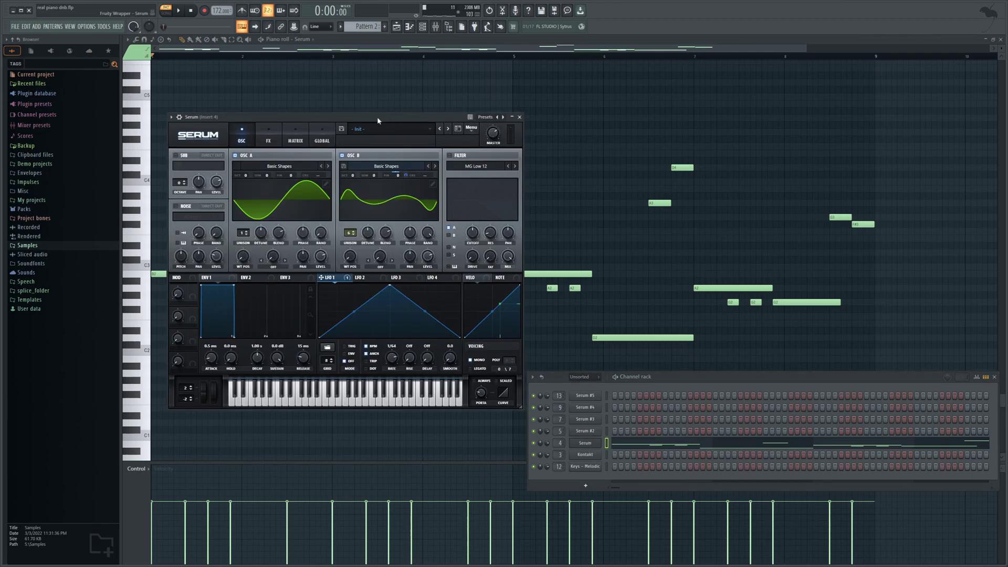
{"action": "left_click_drag", "start_coordinate": [377, 117], "coordinate": [417, 124]}
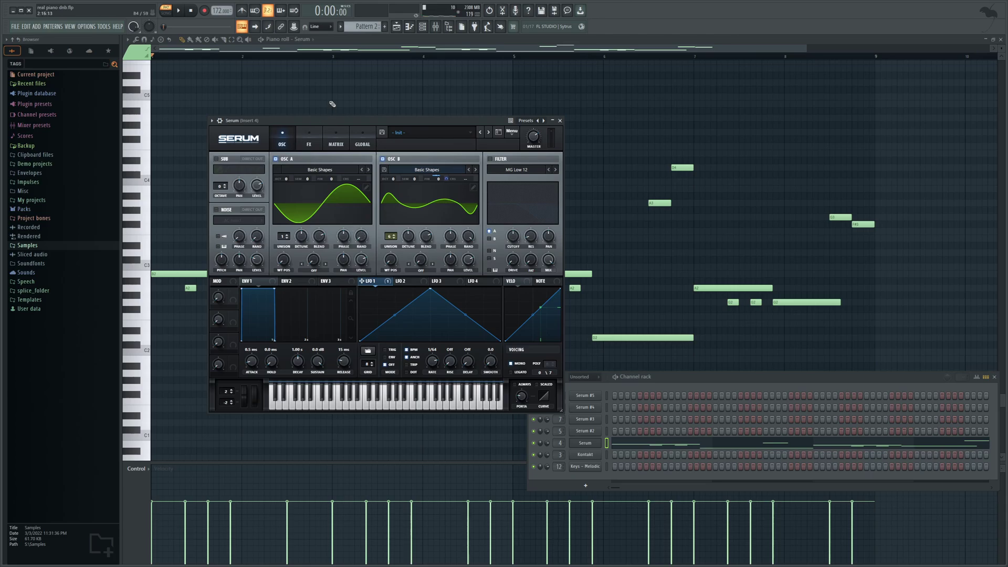
{"action": "left_click", "coordinate": [362, 47]}
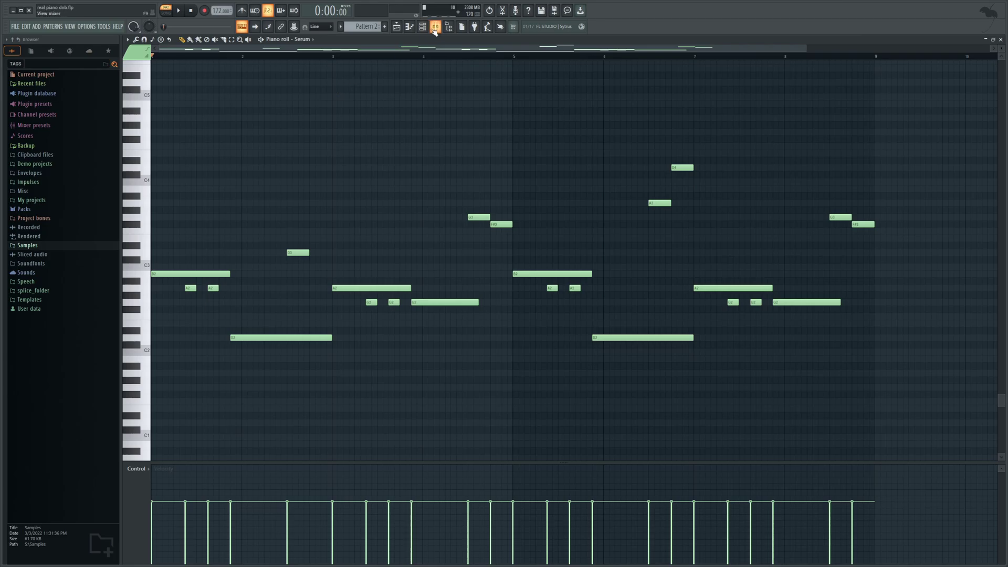
{"action": "left_click", "coordinate": [397, 27]}
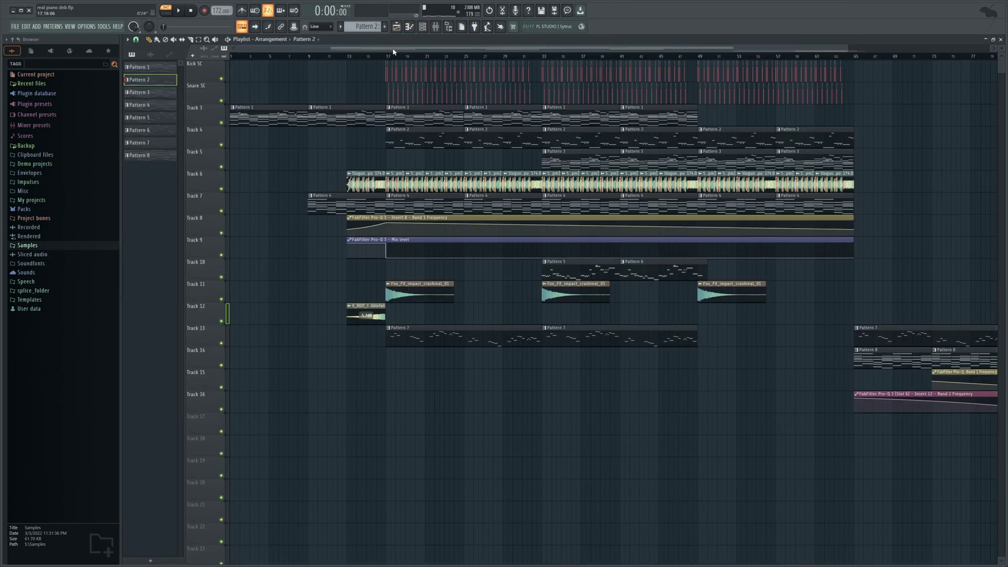
Step: Isolate Tracks 3 and 4 and play them from bar 17 with the mixer shown
{"action": "left_click", "coordinate": [393, 51]}
{"action": "right_click", "coordinate": [221, 144]}
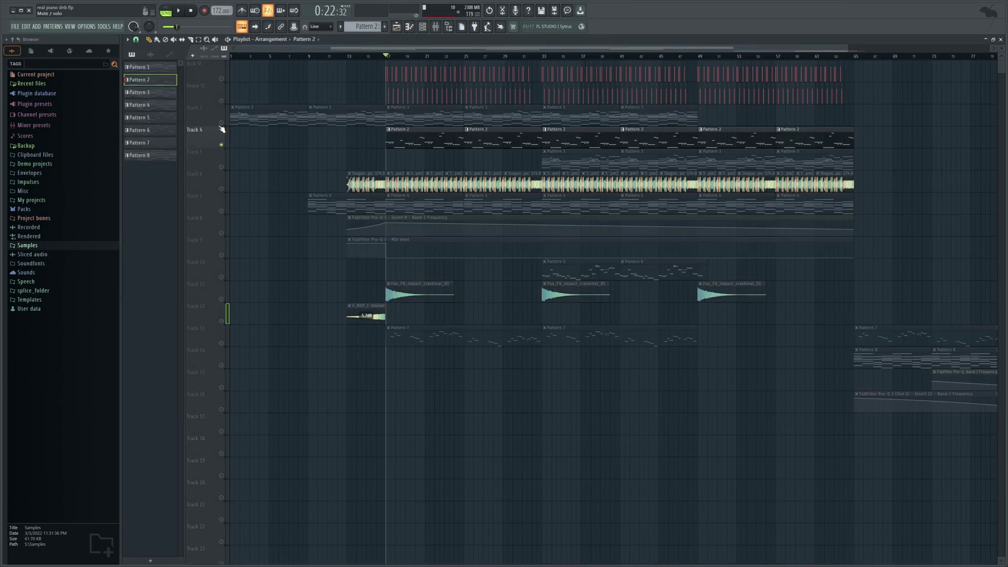
{"action": "left_click", "coordinate": [221, 123]}
{"action": "key", "text": "F9"}
{"action": "left_click", "coordinate": [179, 13]}
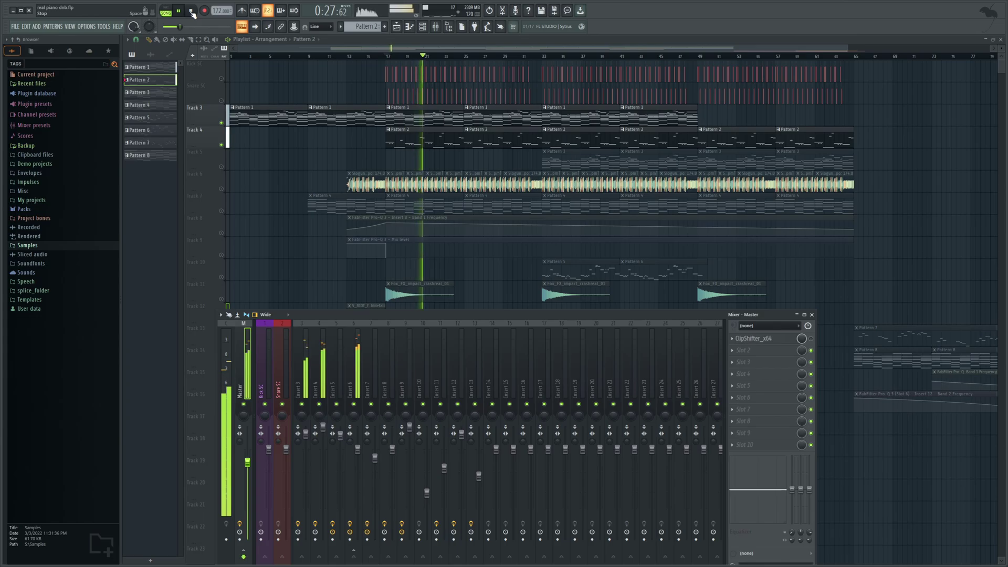
{"action": "left_click", "coordinate": [193, 12]}
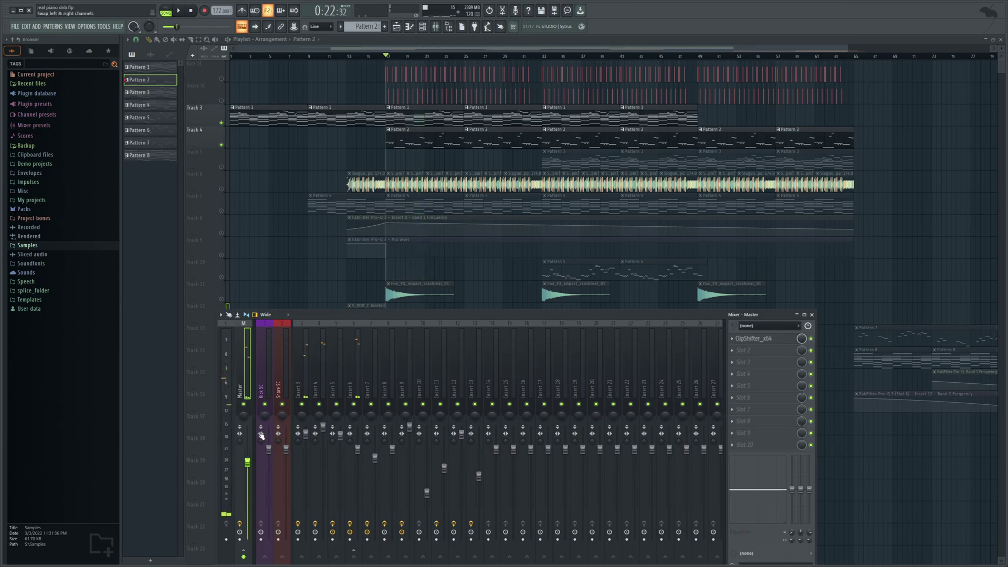
{"action": "left_click", "coordinate": [249, 464], "text": "alt"}
Step: Unmute Track 5, set the song position to bar 33 and open its Pattern 3 clip in the piano roll
{"action": "left_click_drag", "start_coordinate": [407, 50], "coordinate": [449, 57]}
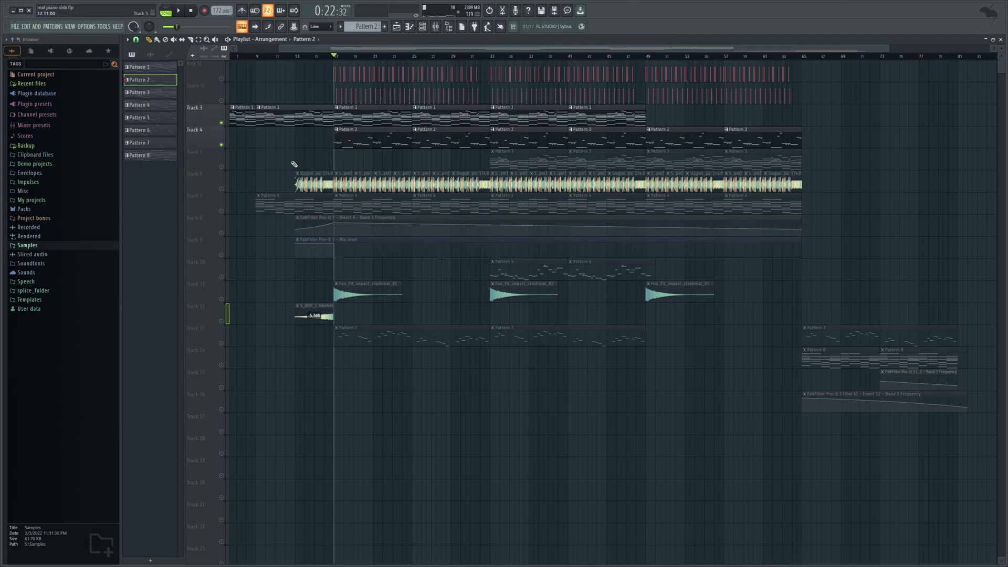
{"action": "left_click", "coordinate": [222, 167]}
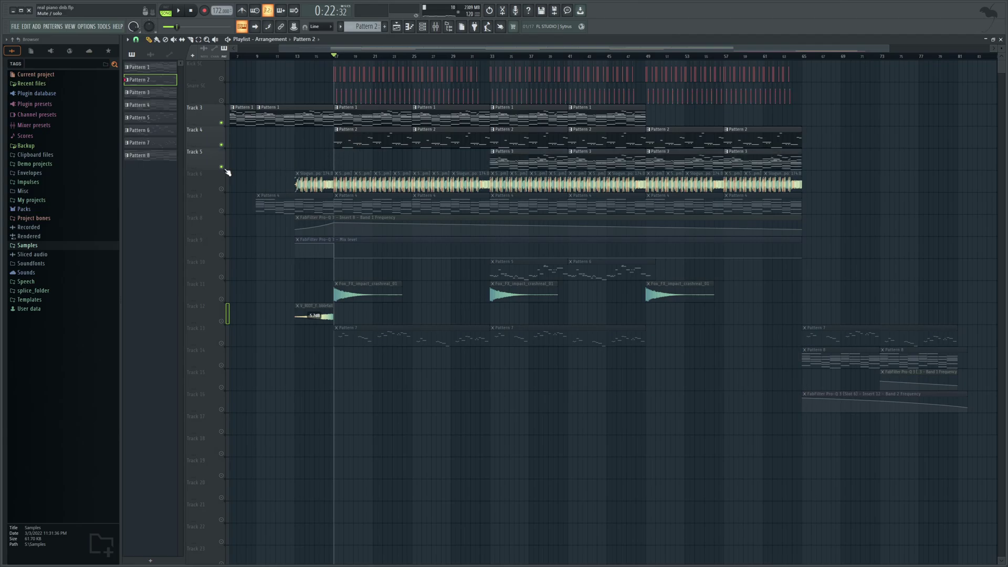
{"action": "left_click", "coordinate": [498, 58]}
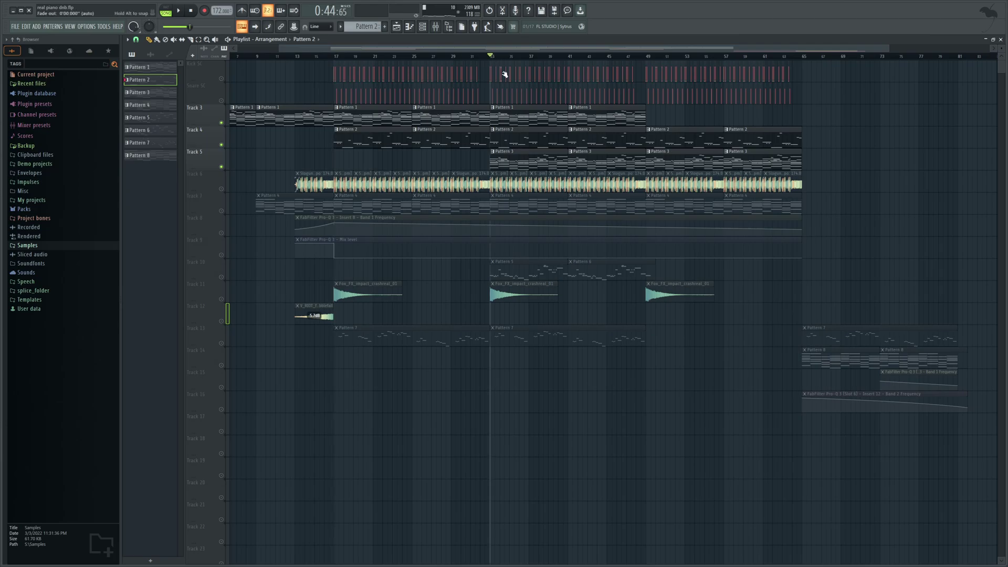
{"action": "left_click", "coordinate": [517, 163]}
{"action": "double_click", "coordinate": [498, 165]}
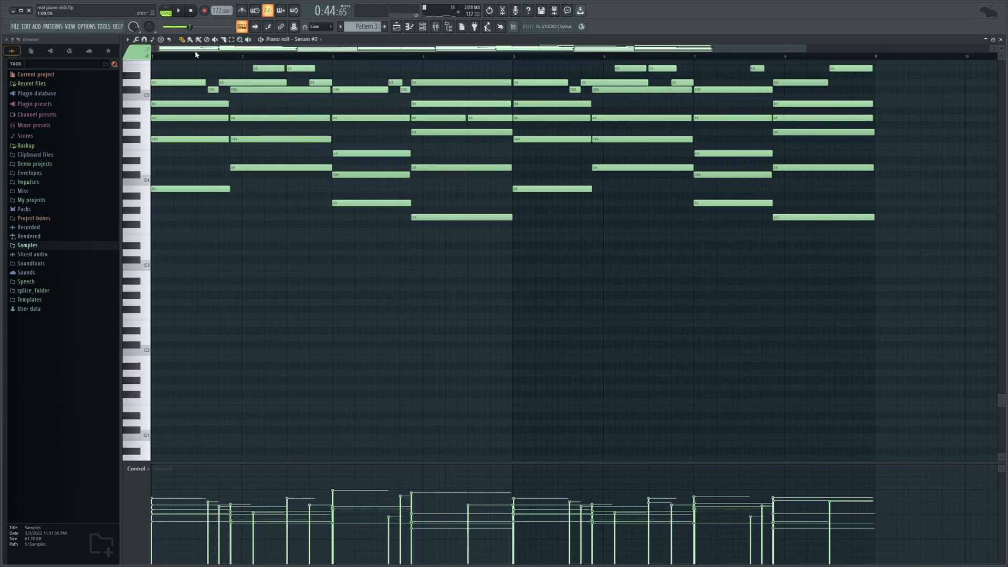
Step: Play Pattern 3 on its own in the piano roll and show the Serum #2 synth behind it
{"action": "left_click", "coordinate": [166, 9]}
{"action": "key", "text": "space"}
{"action": "scroll", "coordinate": [213, 140], "scroll_direction": "up", "scroll_amount": 3}
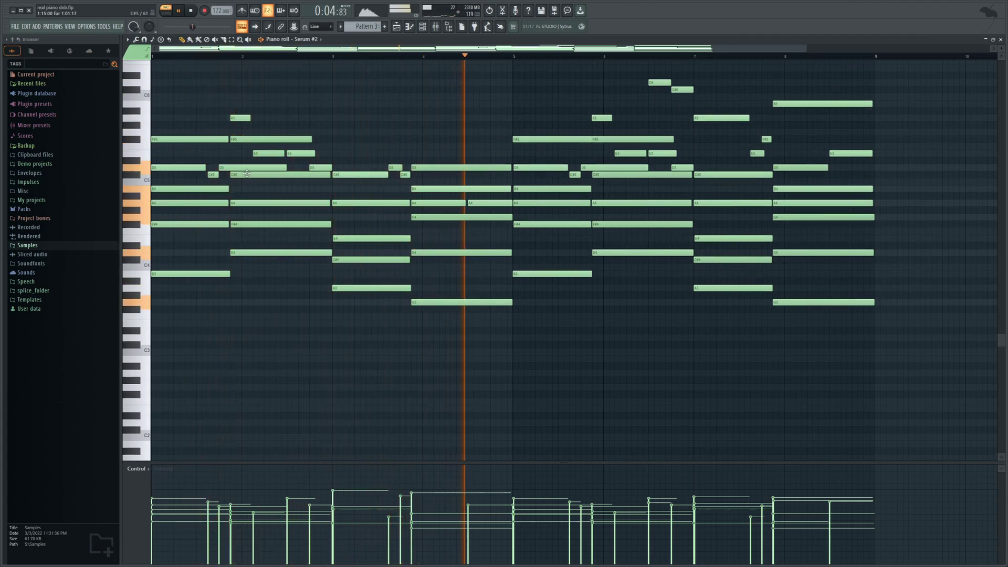
{"action": "key", "text": "space"}
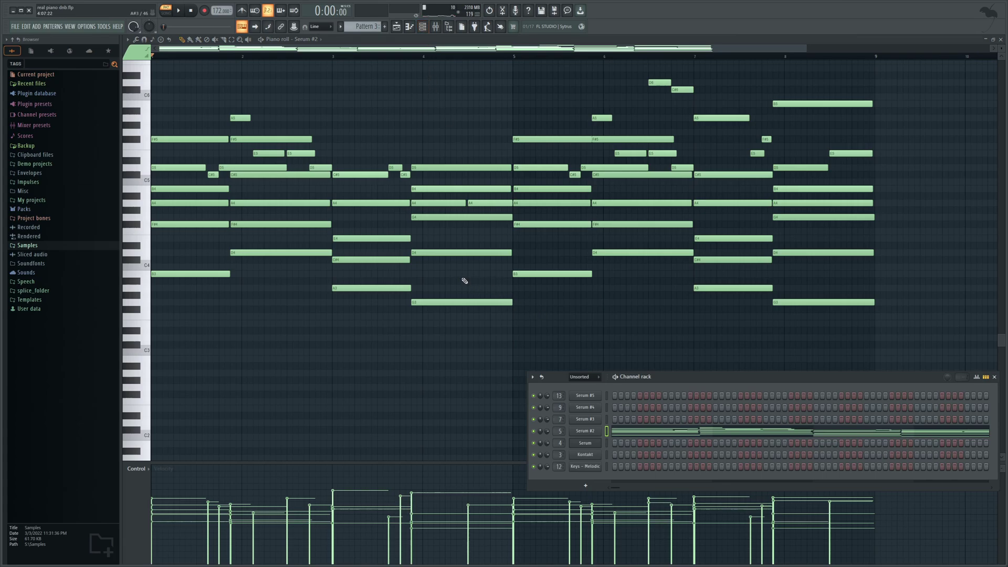
{"action": "left_click", "coordinate": [596, 432]}
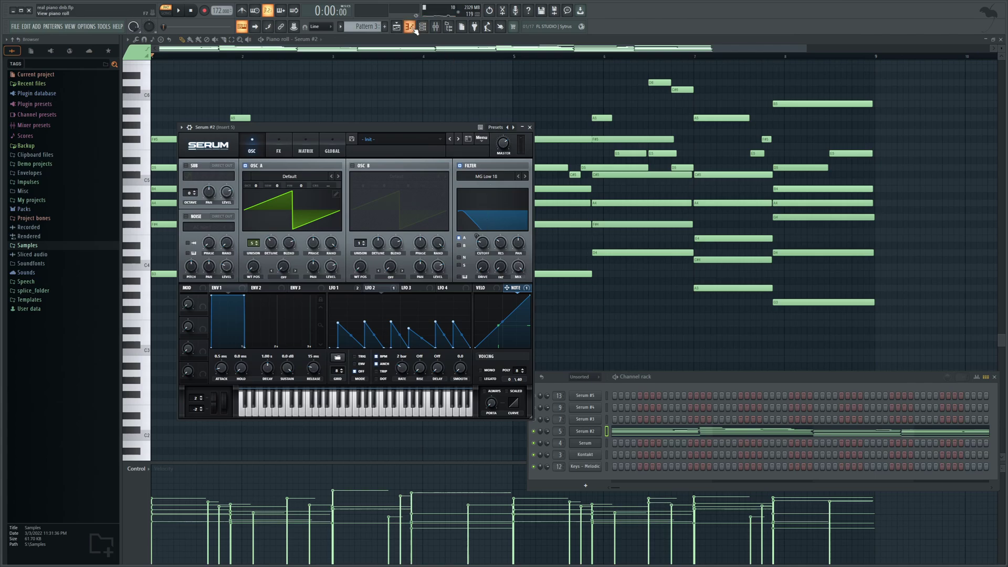
Step: Return to the playlist and play Tracks 3, 4 and 5 together from bar 33
{"action": "left_click", "coordinate": [397, 26]}
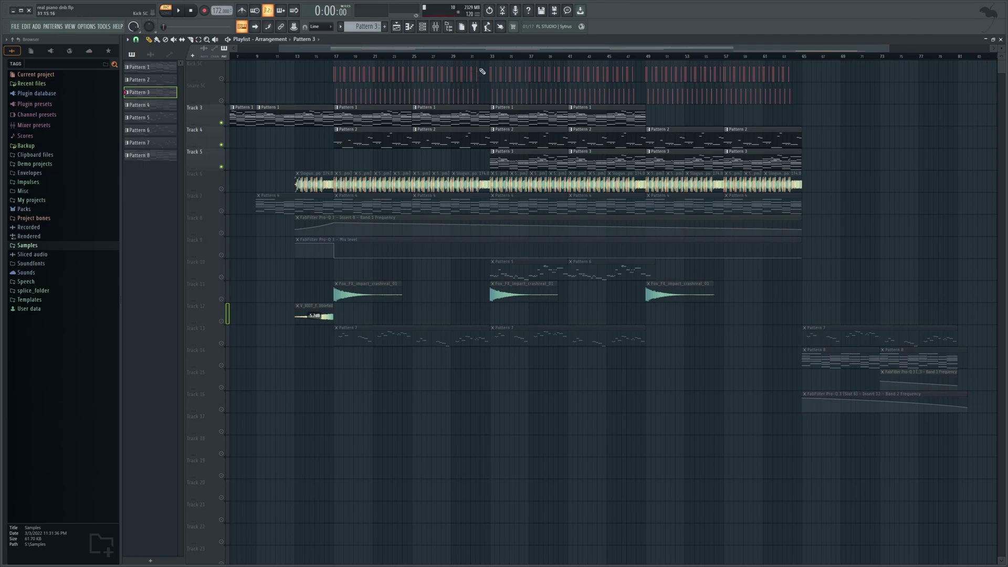
{"action": "left_click", "coordinate": [494, 56]}
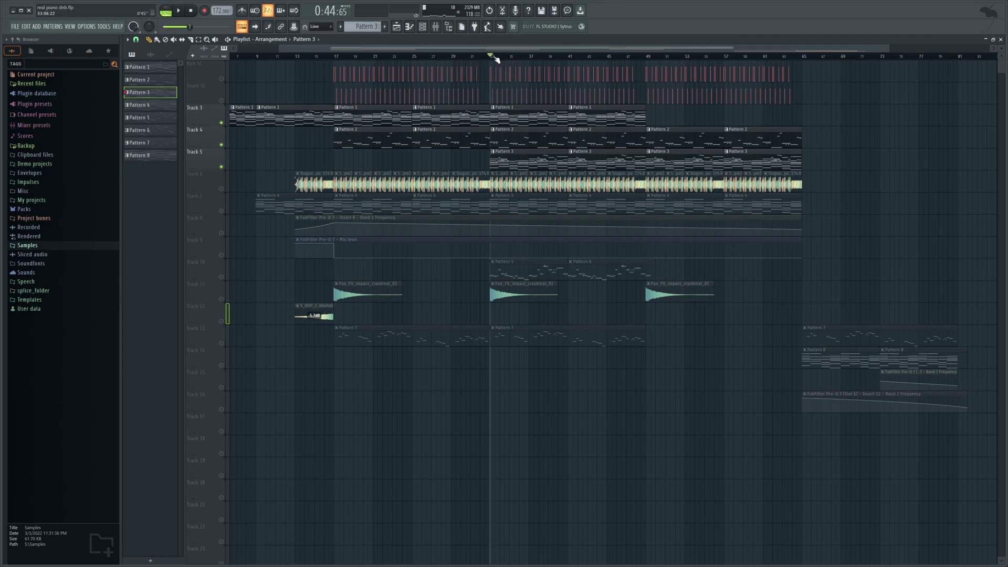
{"action": "left_click", "coordinate": [178, 11]}
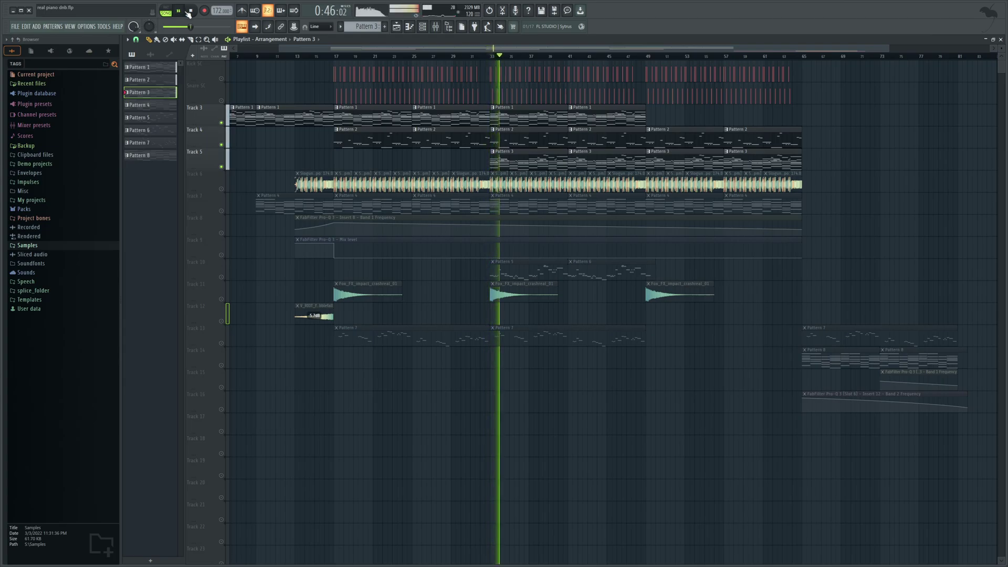
{"action": "left_click", "coordinate": [190, 11]}
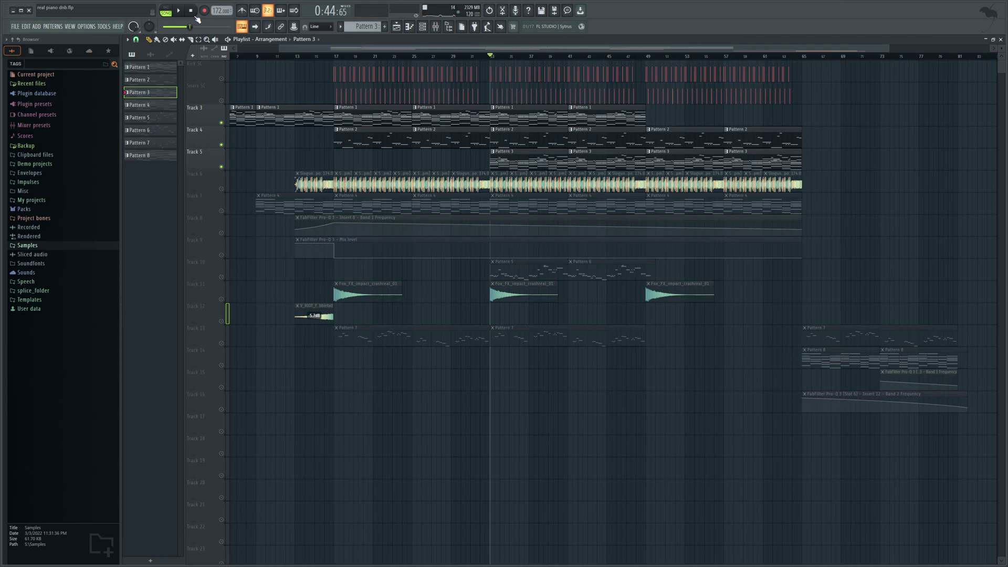
Step: Unmute Tracks 6, 8 and 9 and play the drum loops with the other active tracks from bar 17
{"action": "left_click", "coordinate": [221, 189]}
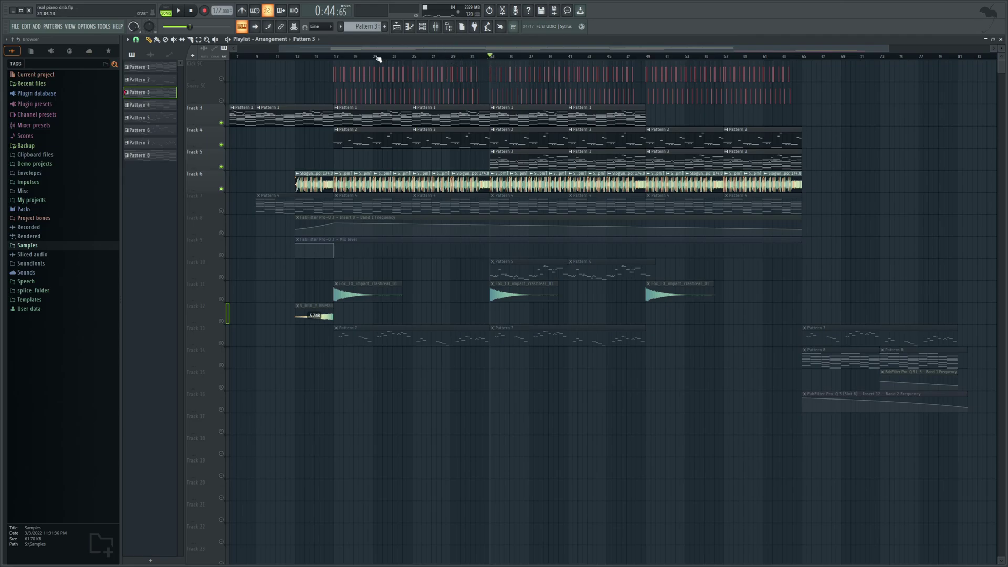
{"action": "left_click_drag", "start_coordinate": [362, 57], "coordinate": [334, 57]}
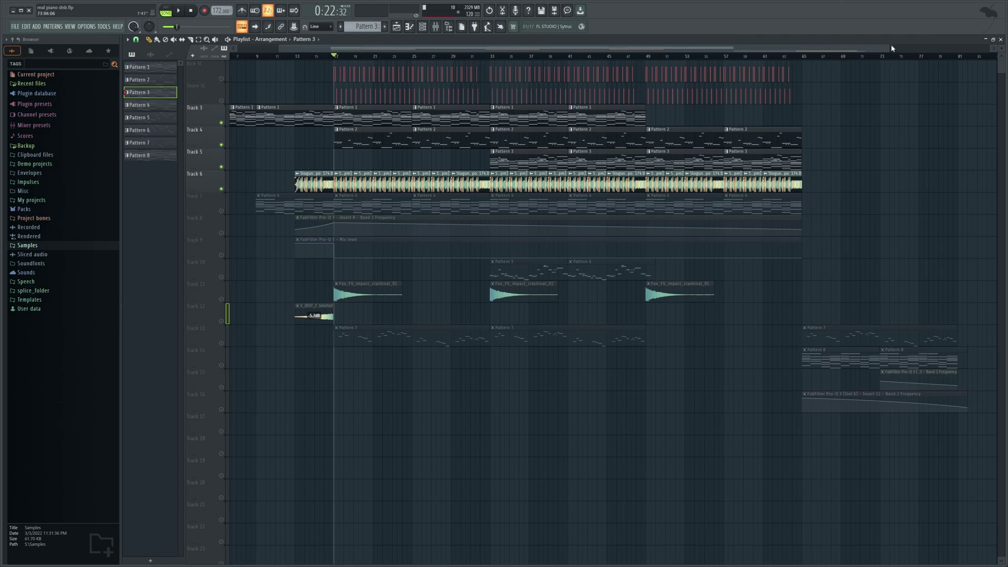
{"action": "left_click_drag", "start_coordinate": [890, 49], "coordinate": [610, 81]}
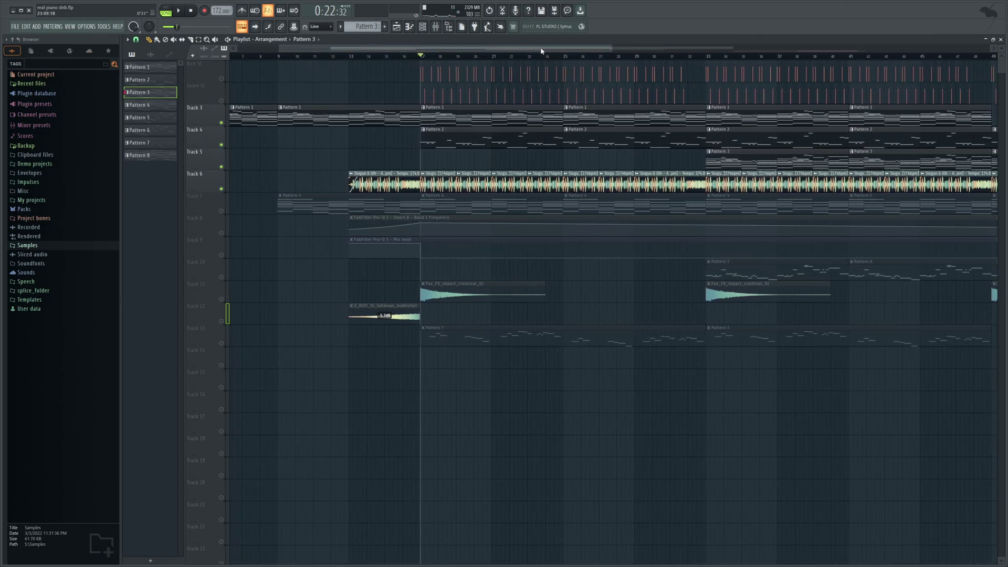
{"action": "left_click_drag", "start_coordinate": [542, 51], "coordinate": [590, 60]}
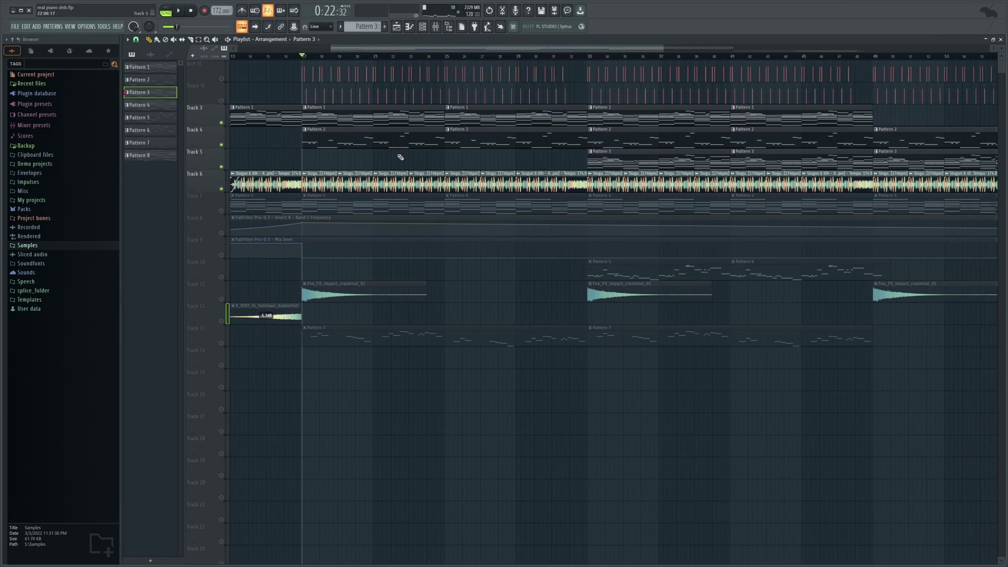
{"action": "left_click", "coordinate": [179, 12]}
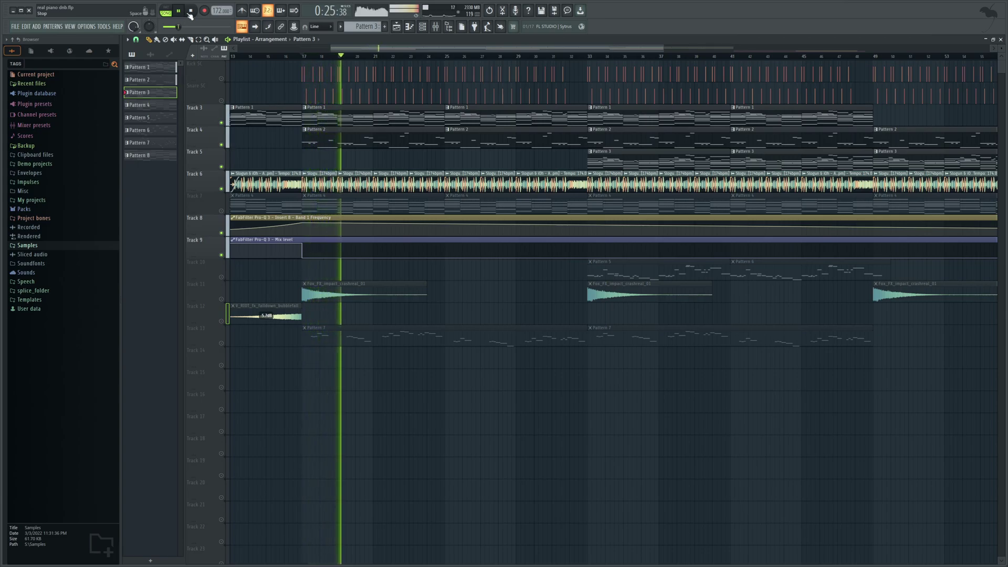
{"action": "left_click", "coordinate": [192, 14]}
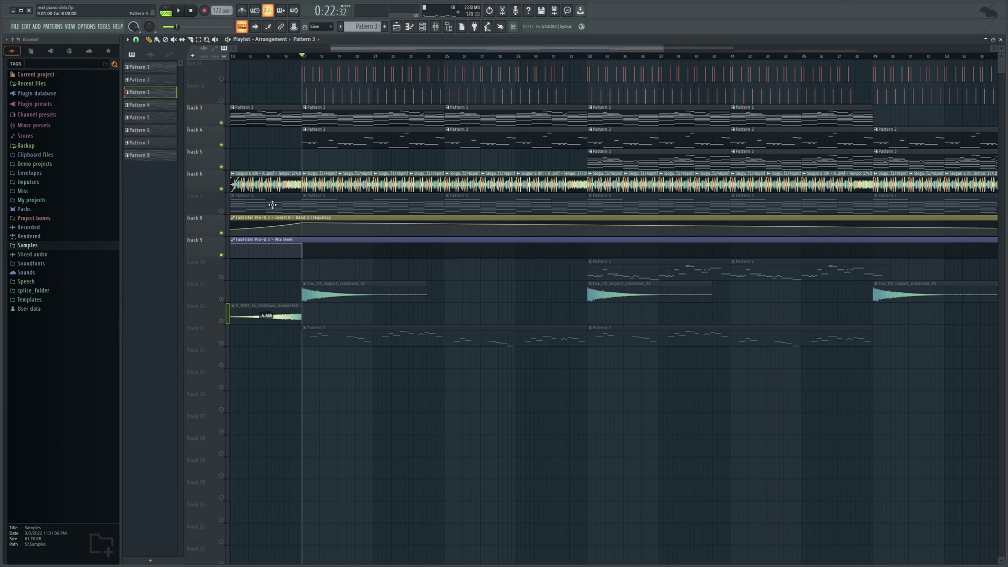
Step: Select Pattern 4, solo Track 7 and play it from bar 17
{"action": "left_click", "coordinate": [222, 211]}
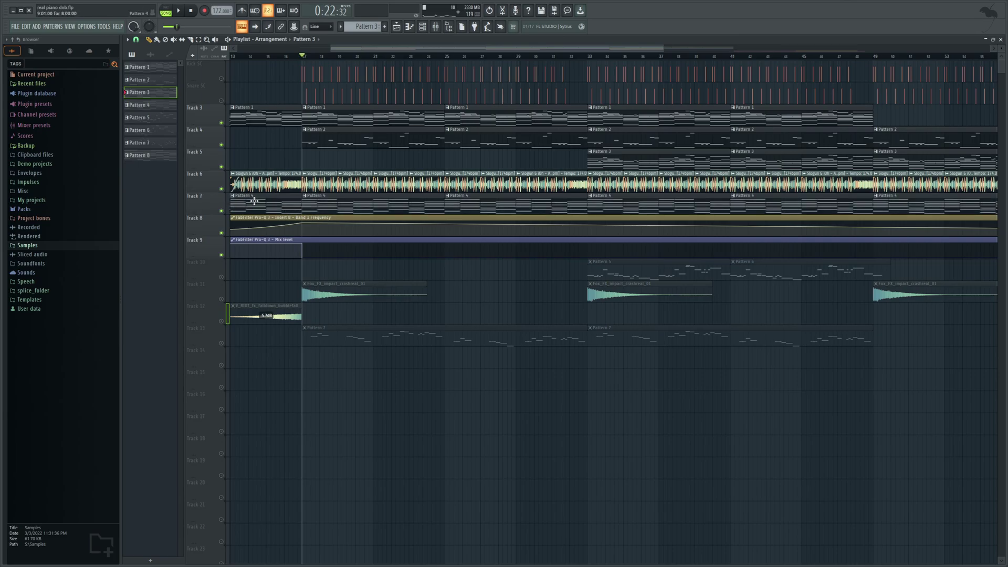
{"action": "left_click", "coordinate": [333, 203]}
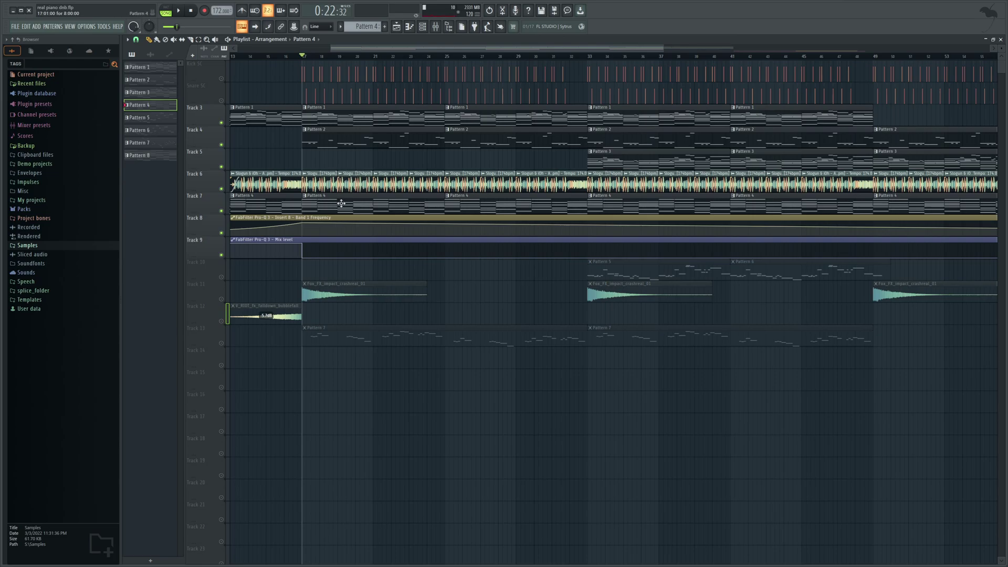
{"action": "right_click", "coordinate": [221, 210]}
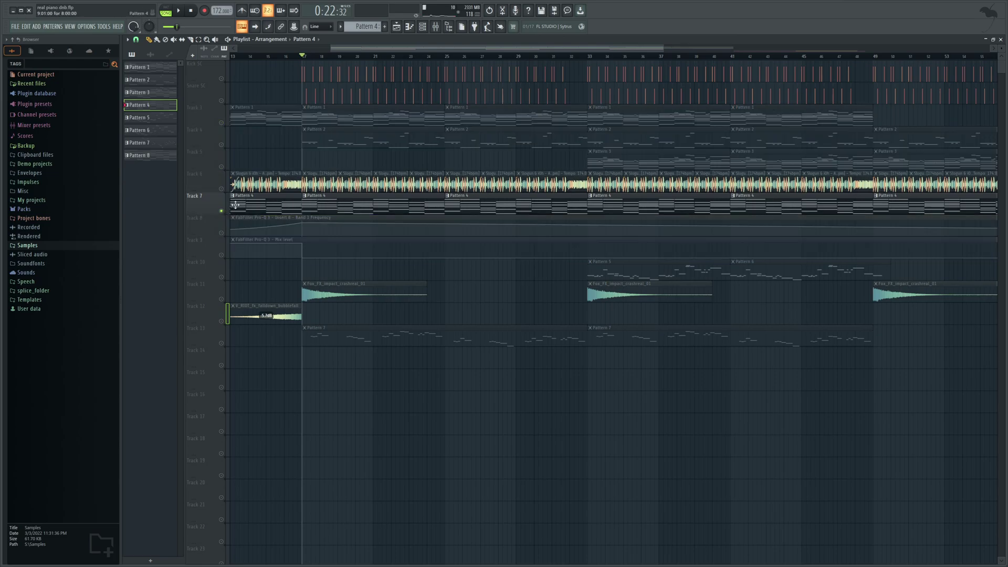
{"action": "left_click", "coordinate": [181, 11]}
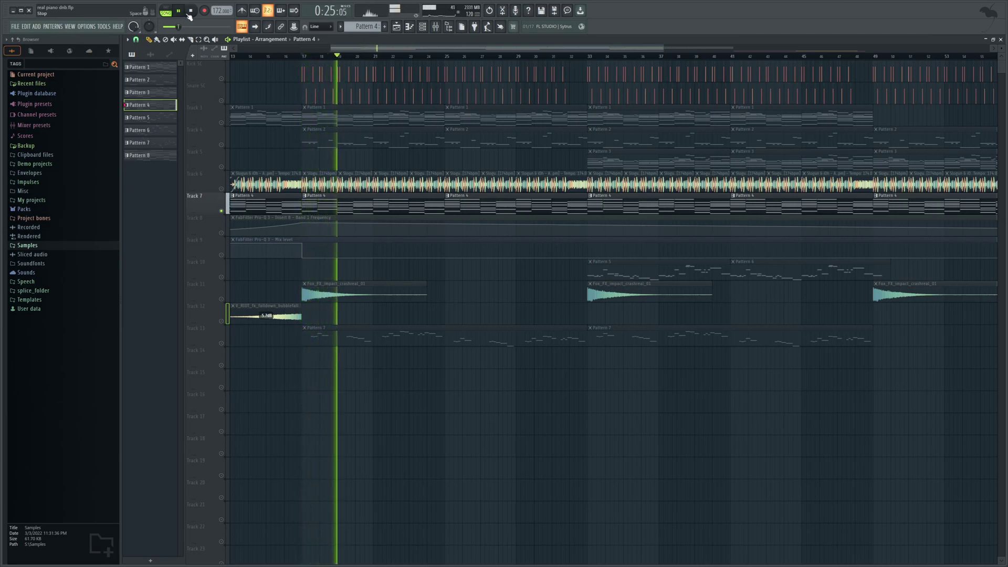
{"action": "left_click", "coordinate": [190, 12]}
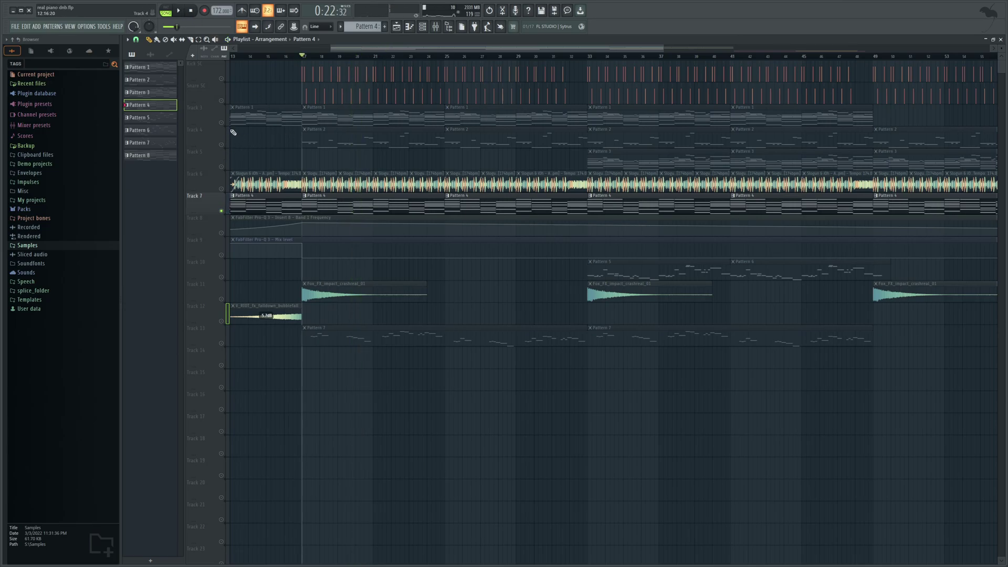
Step: Unmute Tracks 5, 4 and 3 plus the Snare SC and Kick SC tracks alongside Track 7
{"action": "left_click", "coordinate": [222, 166]}
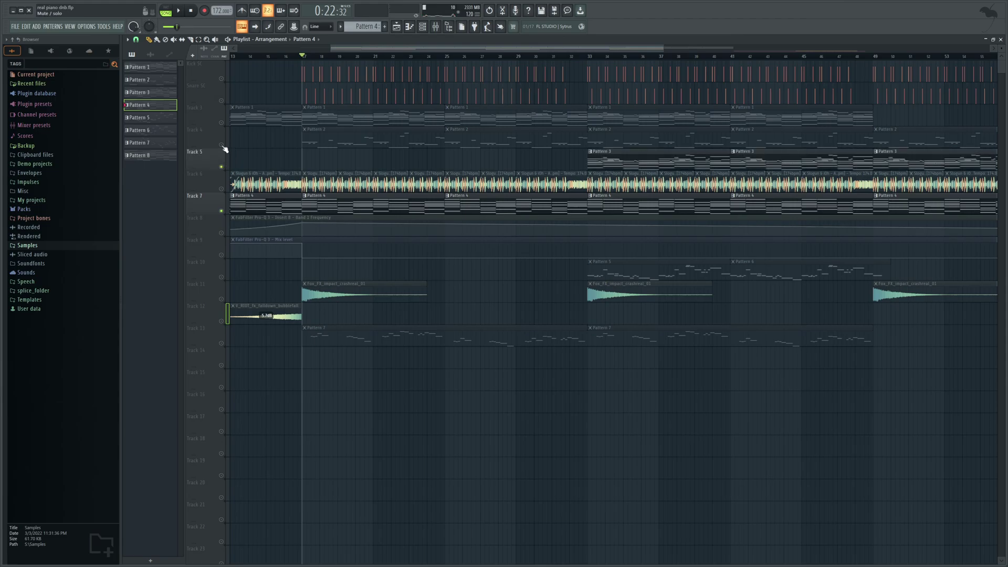
{"action": "left_click", "coordinate": [222, 145]}
{"action": "left_click", "coordinate": [221, 122]}
{"action": "left_click", "coordinate": [221, 100]}
{"action": "left_click", "coordinate": [221, 78]}
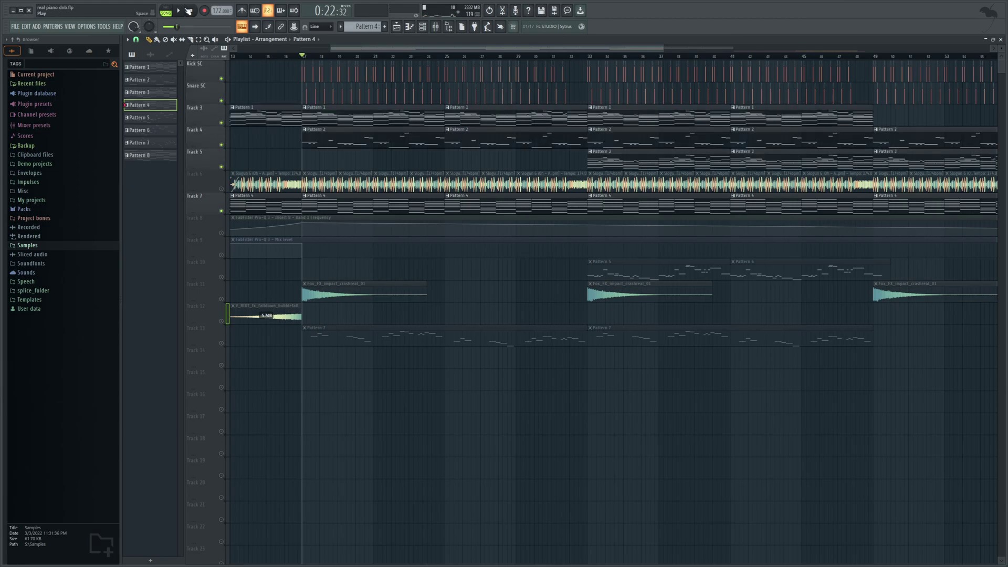
Step: Unmute Tracks 6, 8, 9 and 11 and play them with the other active tracks from bar 17
{"action": "left_click_drag", "start_coordinate": [221, 233], "coordinate": [221, 277]}
{"action": "left_click", "coordinate": [222, 277]}
{"action": "left_click", "coordinate": [221, 299]}
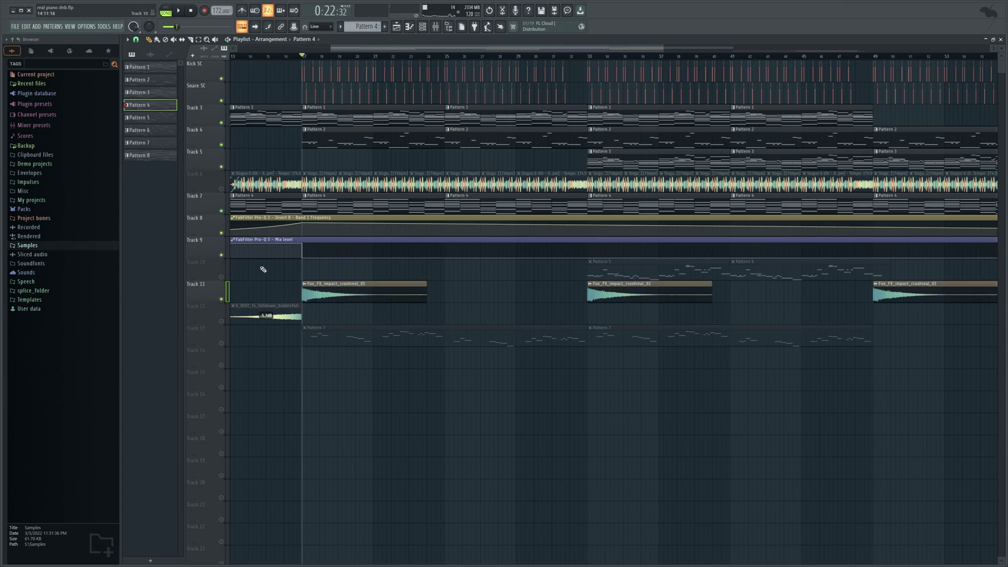
{"action": "left_click_drag", "start_coordinate": [387, 50], "coordinate": [354, 50]}
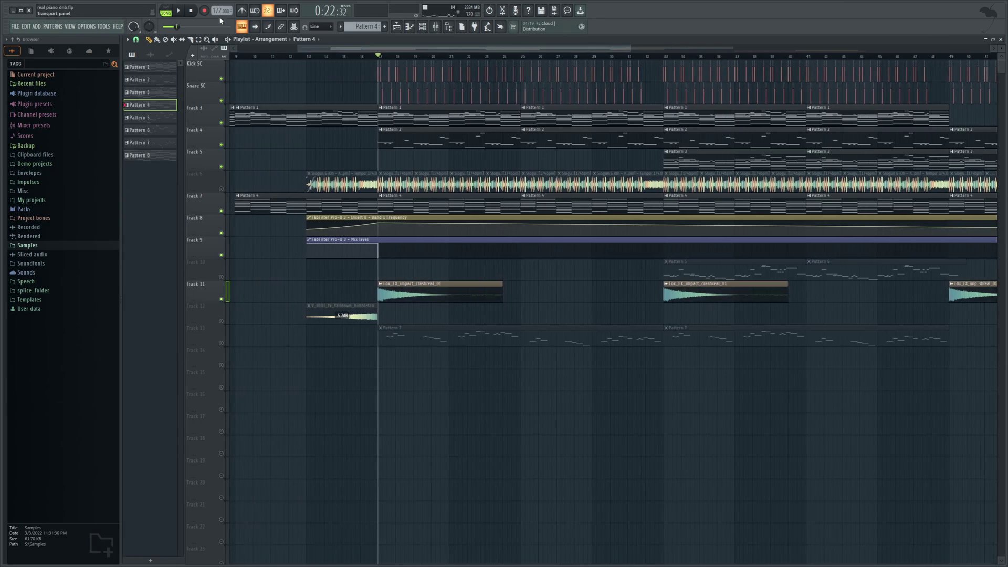
{"action": "left_click", "coordinate": [179, 10]}
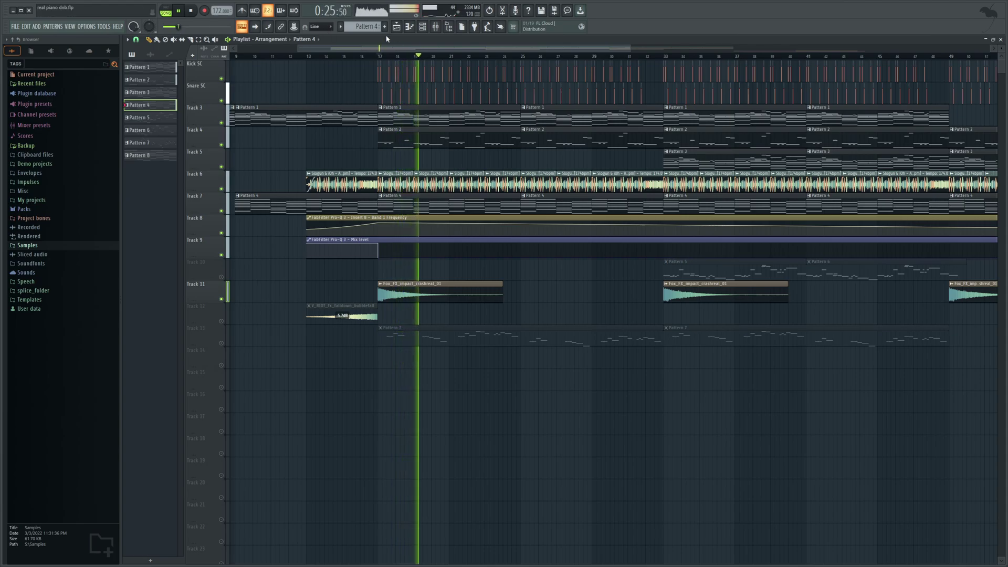
{"action": "left_click", "coordinate": [191, 13]}
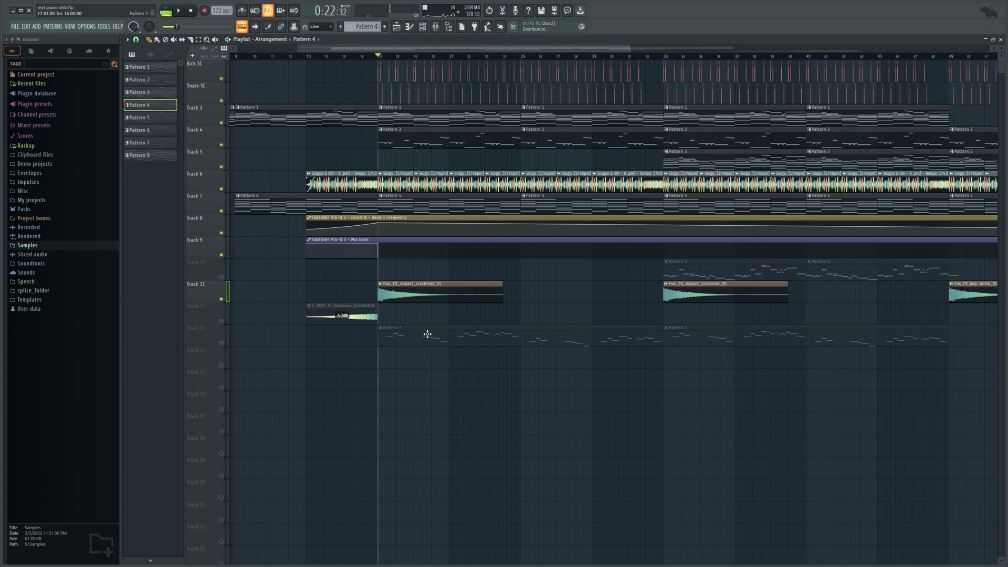
Step: Solo Track 3, examine the D5, C#5, A5 and F#5 melody notes of Pattern 1 in the piano roll, and play the pattern
{"action": "left_click", "coordinate": [223, 344]}
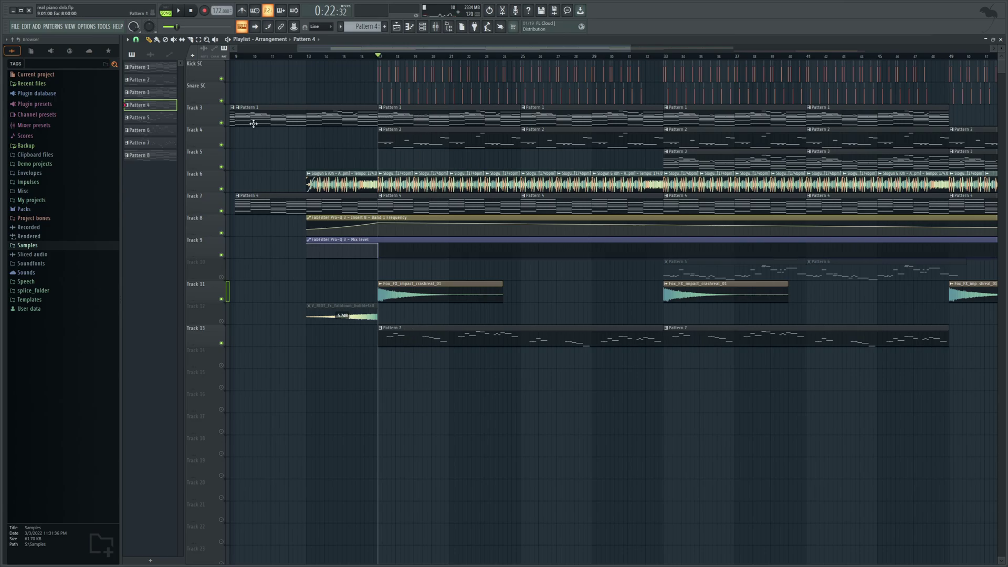
{"action": "right_click", "coordinate": [223, 124]}
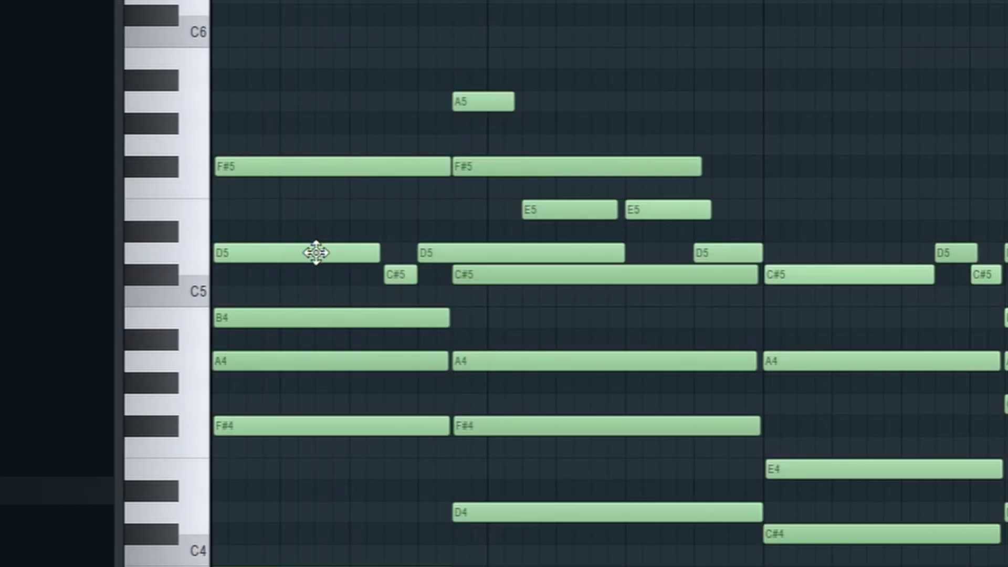
{"action": "left_click", "coordinate": [316, 253]}
{"action": "left_click", "coordinate": [405, 275]}
{"action": "left_click", "coordinate": [448, 251]}
{"action": "left_click", "coordinate": [478, 104]}
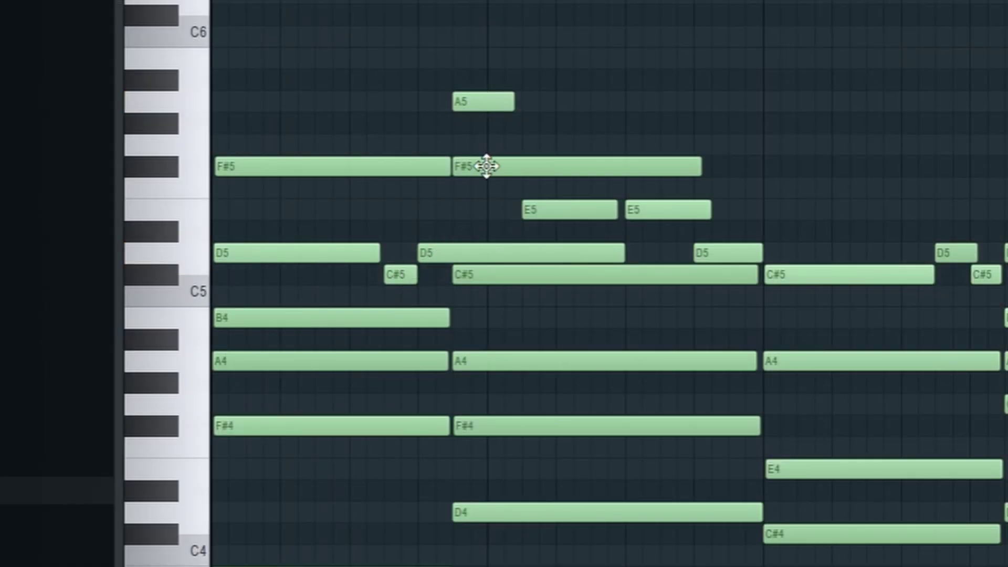
{"action": "left_click", "coordinate": [512, 166]}
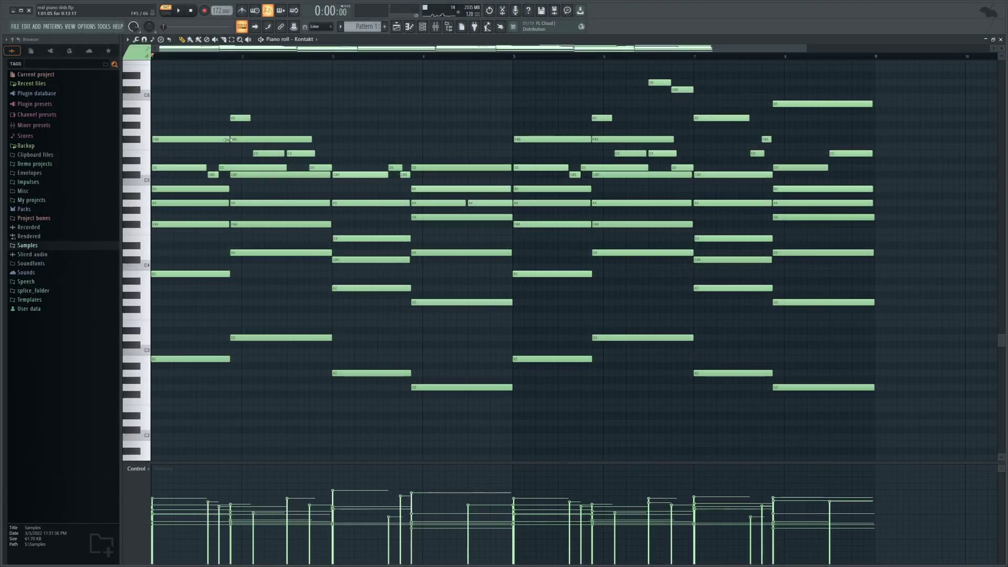
{"action": "left_click", "coordinate": [179, 12]}
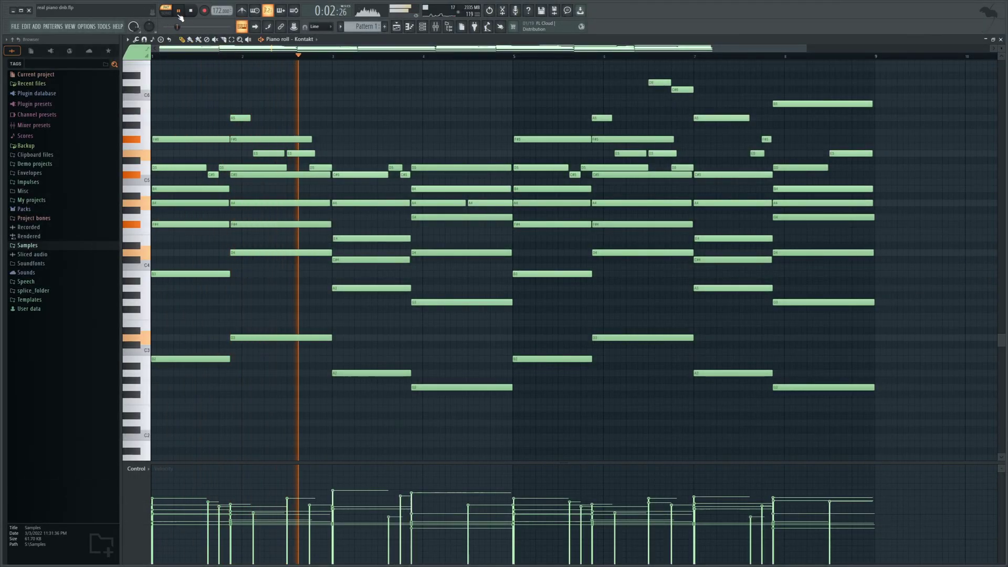
{"action": "key", "text": "space"}
Step: Return to the playlist and play Tracks 3 and 13 from bar 17, briefly muting Track 3 to compare
{"action": "key", "text": "F5"}
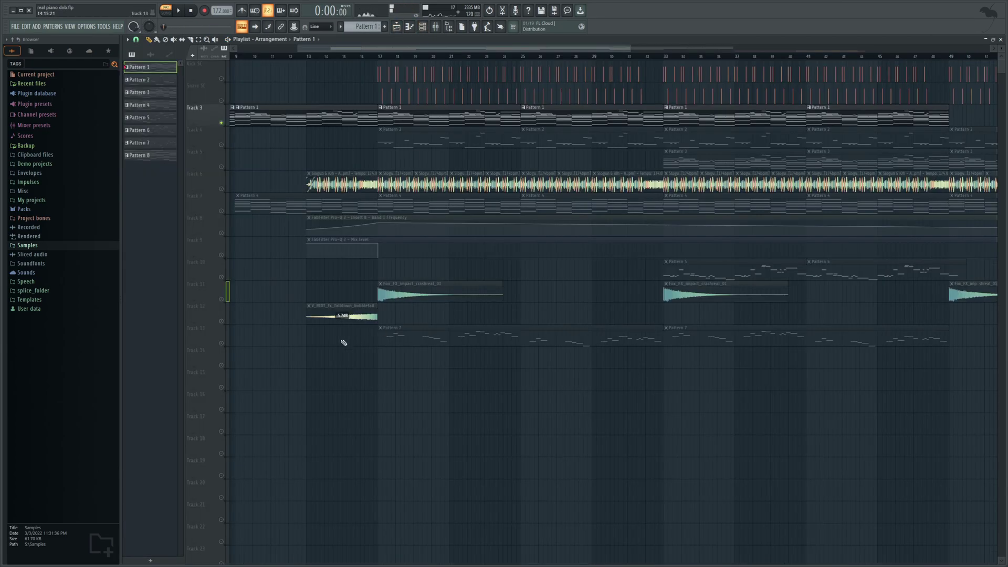
{"action": "left_click", "coordinate": [383, 56]}
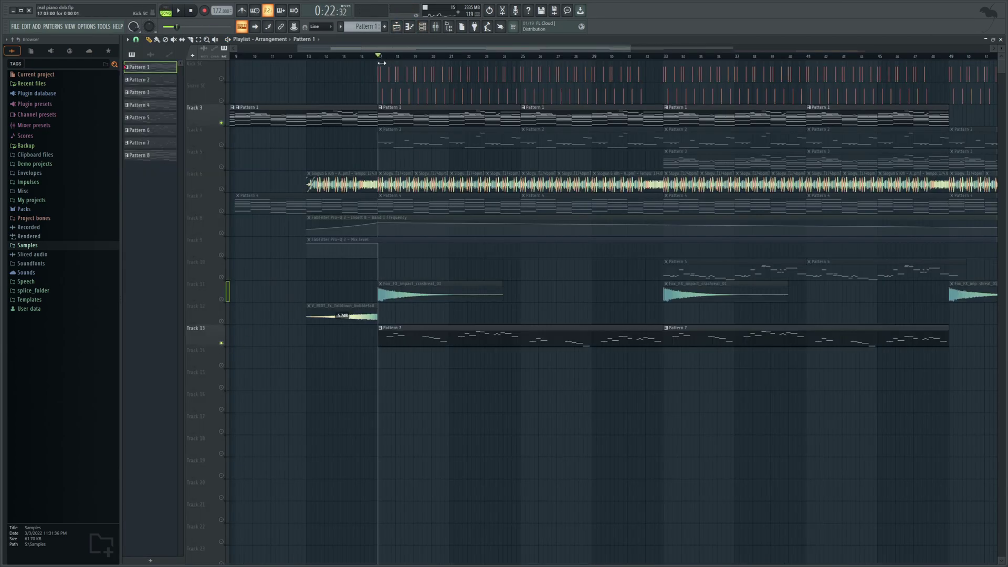
{"action": "left_click", "coordinate": [182, 11]}
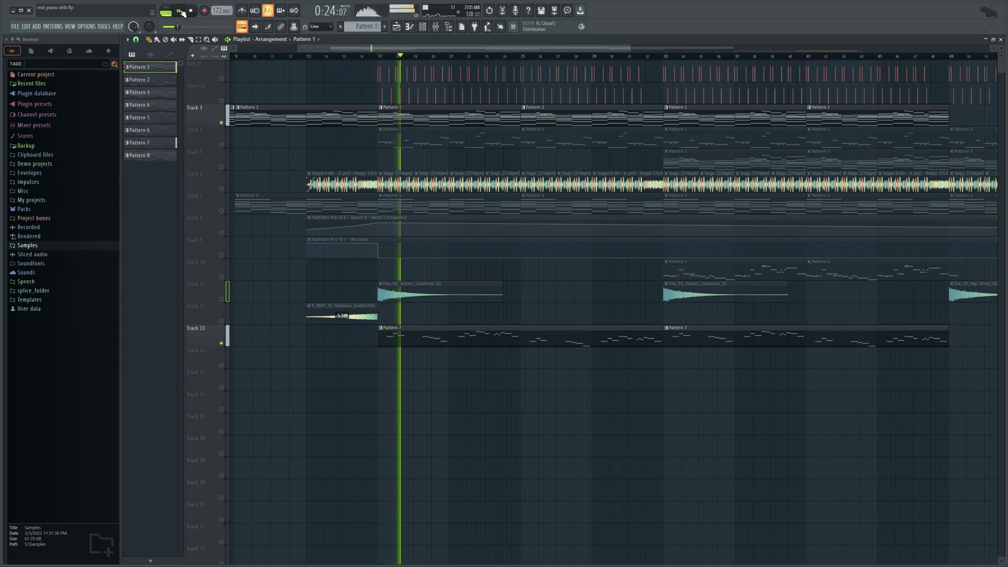
{"action": "left_click", "coordinate": [221, 122]}
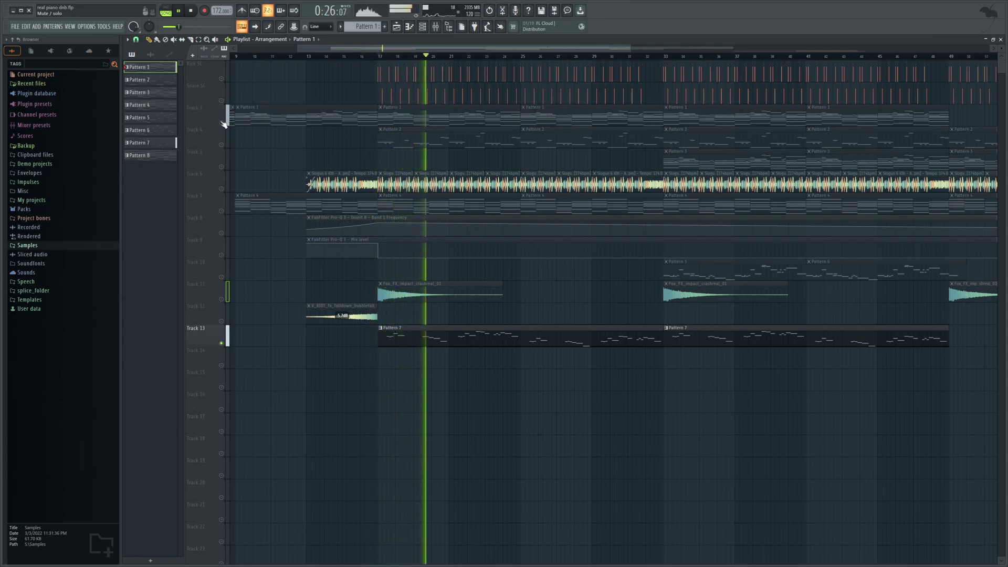
{"action": "left_click", "coordinate": [221, 123]}
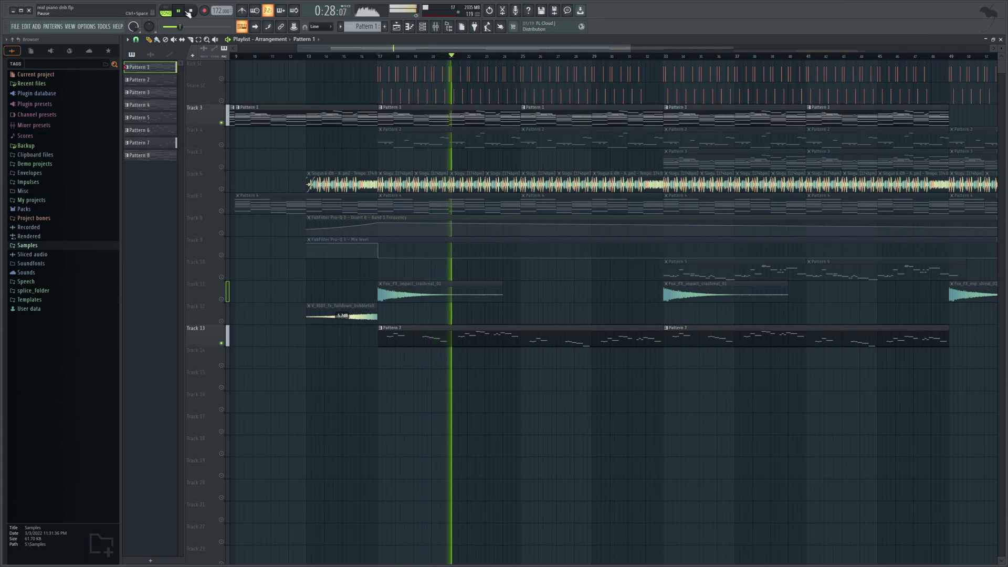
{"action": "left_click", "coordinate": [188, 11]}
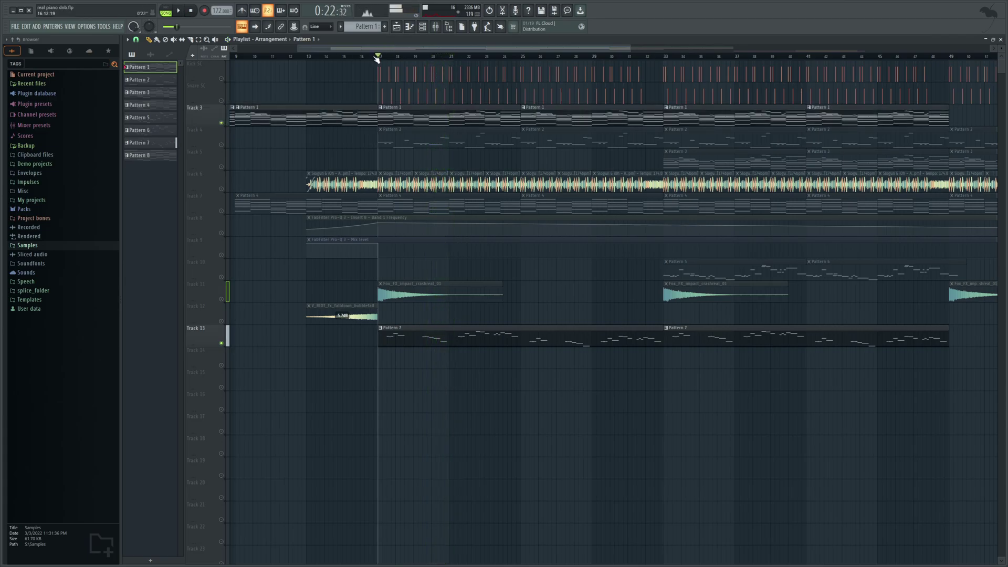
Step: Unmute Track 10, open Pattern 5 in the piano roll and play it with Tracks 3 and 13 from bar 33
{"action": "scroll", "coordinate": [499, 57], "scroll_direction": "right", "scroll_amount": 2}
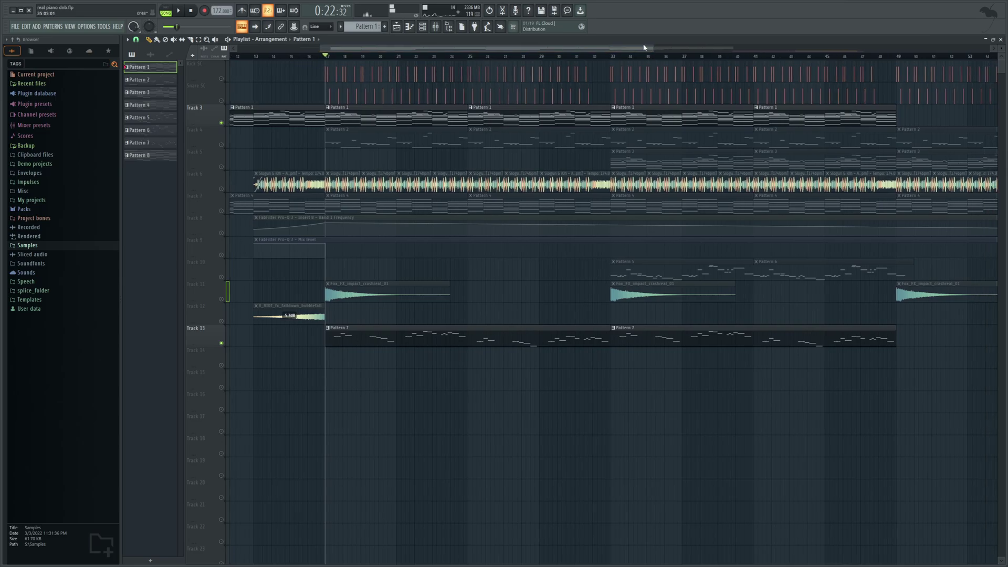
{"action": "left_click_drag", "start_coordinate": [653, 48], "coordinate": [703, 47]}
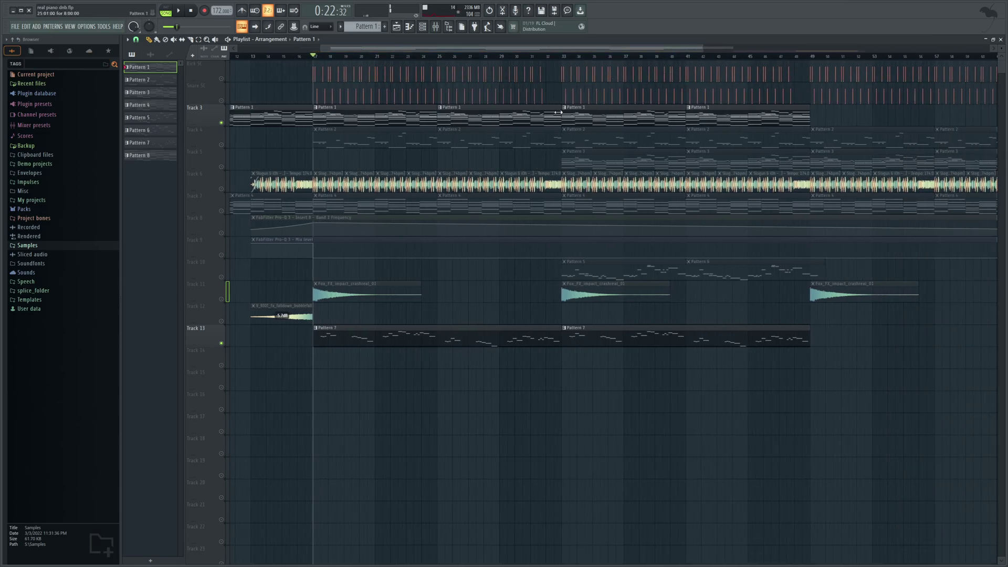
{"action": "left_click", "coordinate": [563, 56]}
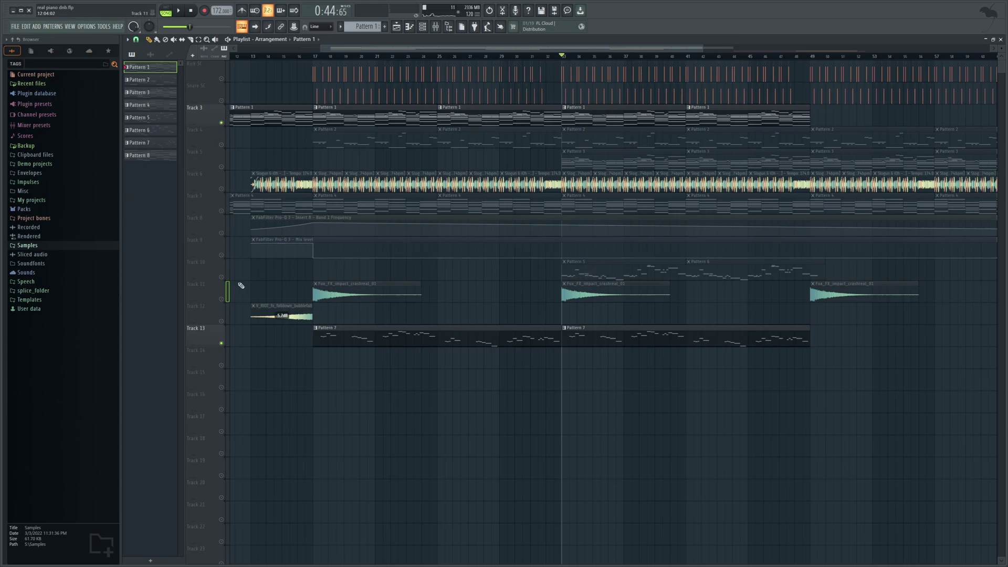
{"action": "left_click", "coordinate": [221, 277]}
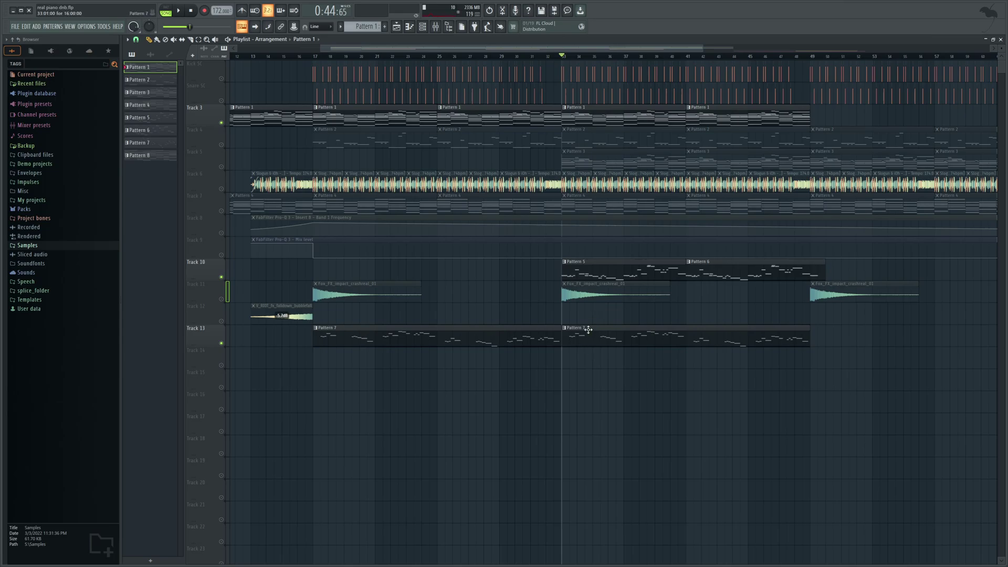
{"action": "double_click", "coordinate": [589, 272]}
{"action": "left_click_drag", "start_coordinate": [545, 50], "coordinate": [431, 49]}
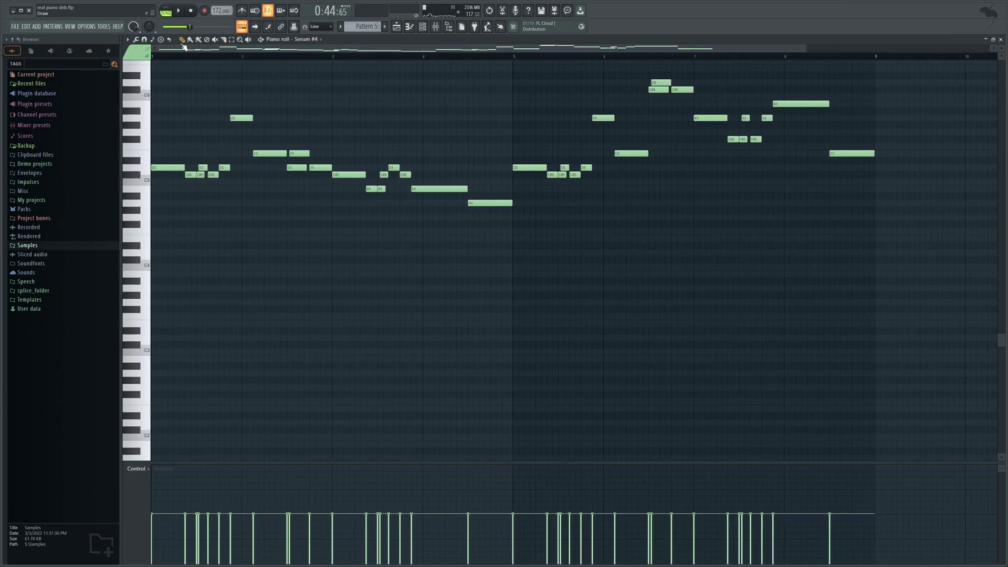
{"action": "left_click", "coordinate": [179, 12]}
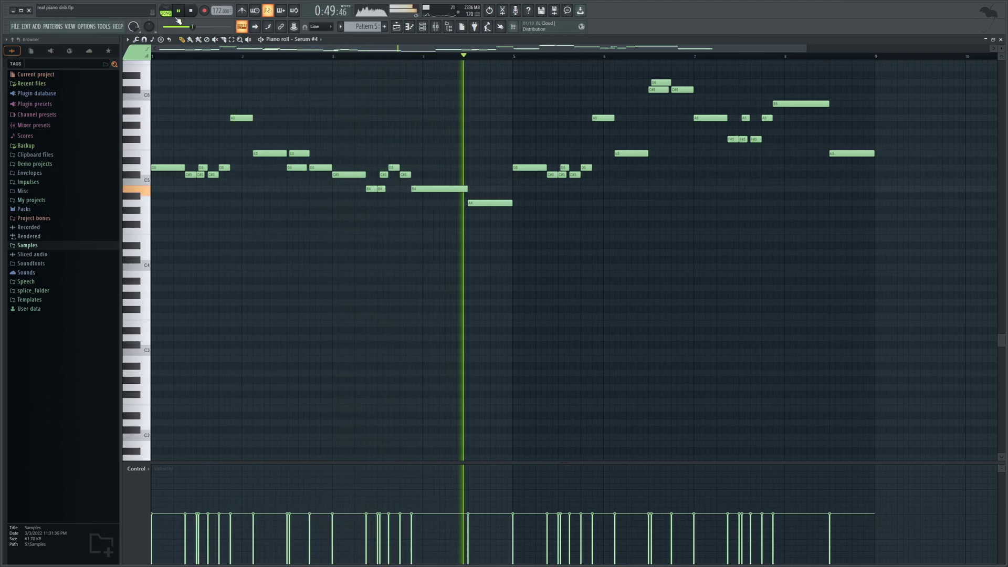
{"action": "key", "text": "space"}
Step: Return to the playlist, unmute all tracks and play the full arrangement from just before bar 33
{"action": "left_click", "coordinate": [396, 27]}
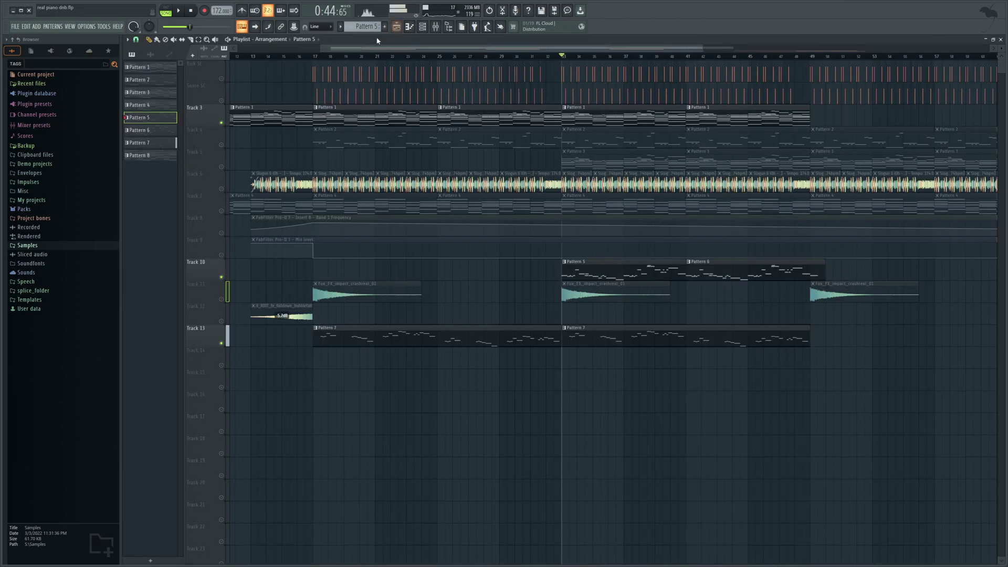
{"action": "right_click", "coordinate": [222, 211]}
{"action": "right_click", "coordinate": [221, 211]}
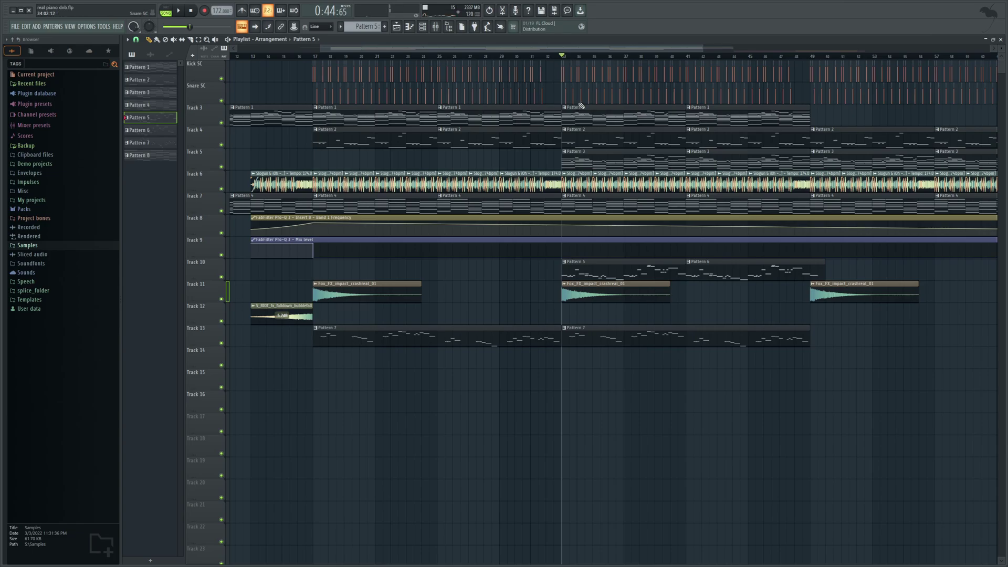
{"action": "left_click_drag", "start_coordinate": [565, 59], "coordinate": [553, 62]}
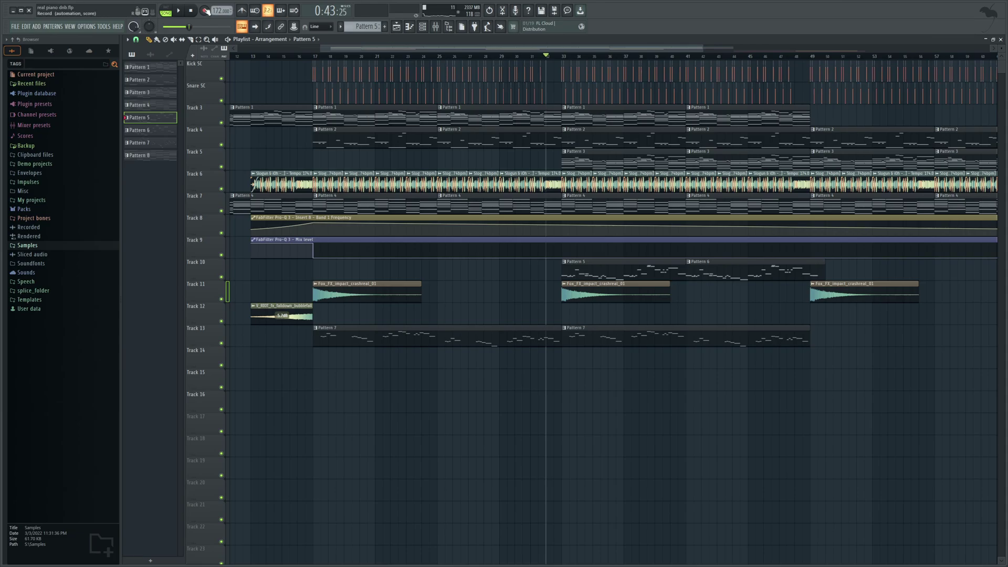
{"action": "left_click", "coordinate": [180, 11]}
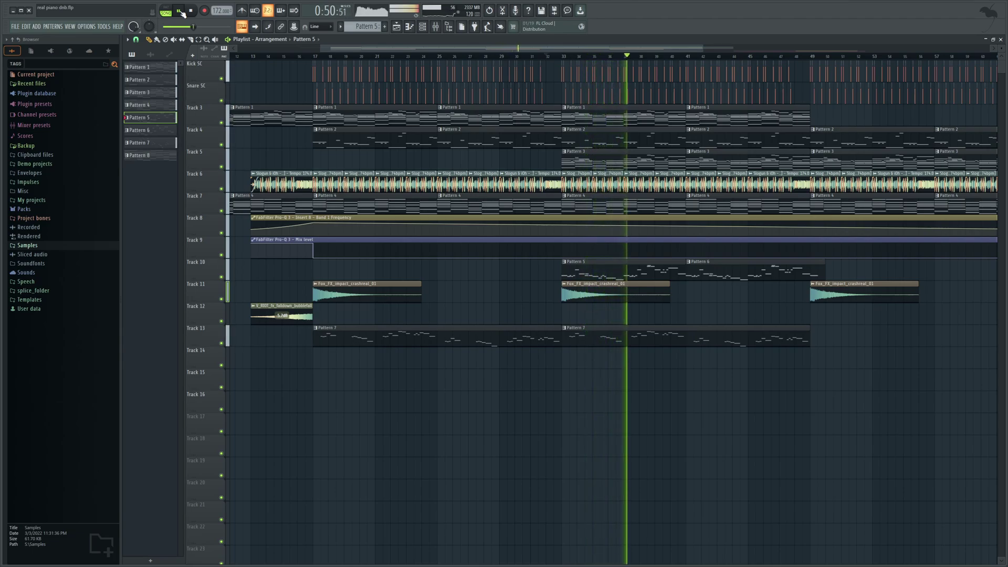
{"action": "left_click_drag", "start_coordinate": [469, 50], "coordinate": [552, 62]}
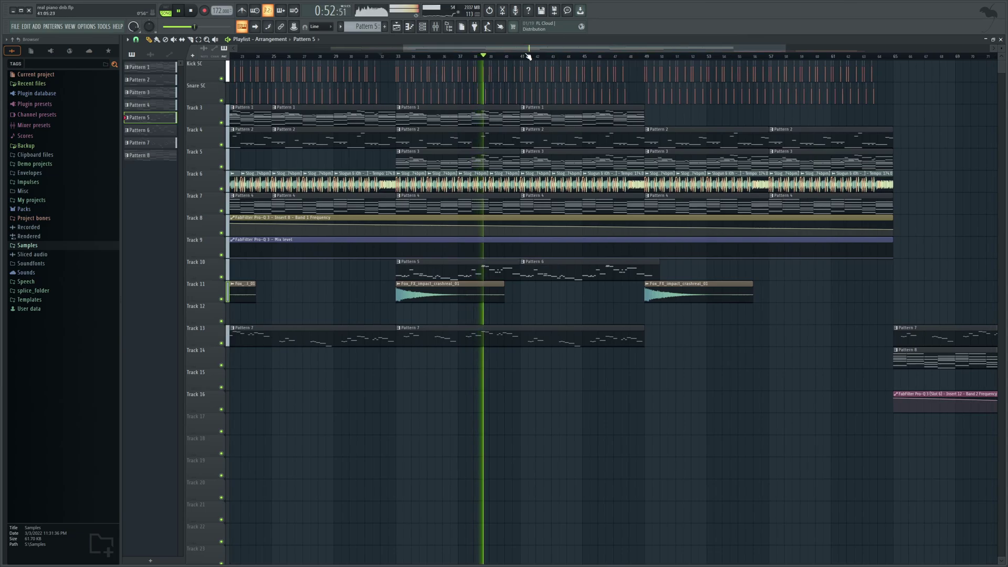
{"action": "left_click", "coordinate": [191, 12]}
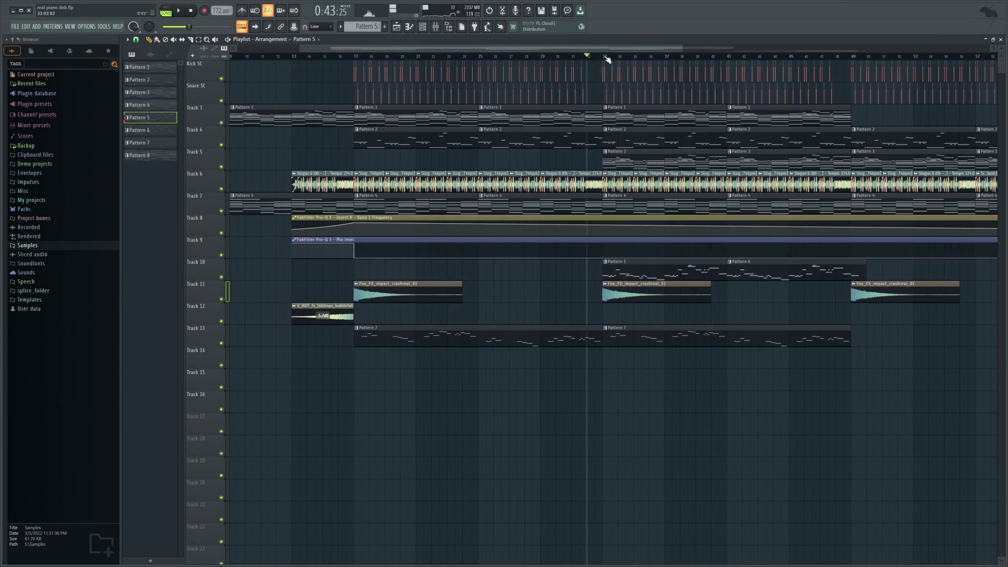
Step: Mark the section from bar 33 to bar 49, review it, clear the selection and place the playhead shortly before bar 49
{"action": "left_click", "coordinate": [609, 58]}
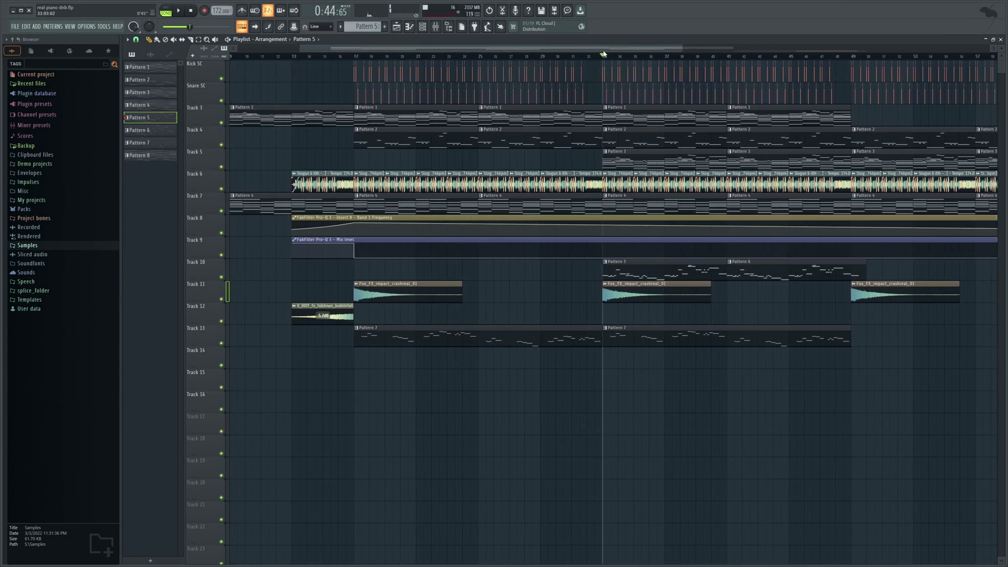
{"action": "left_click_drag", "start_coordinate": [604, 54], "coordinate": [853, 115]}
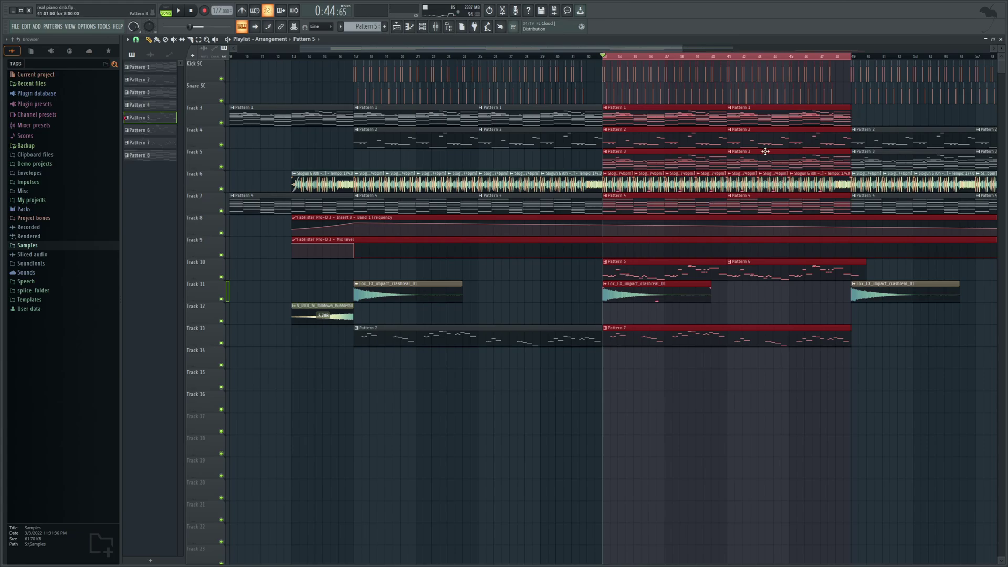
{"action": "left_click_drag", "start_coordinate": [682, 49], "coordinate": [849, 50]}
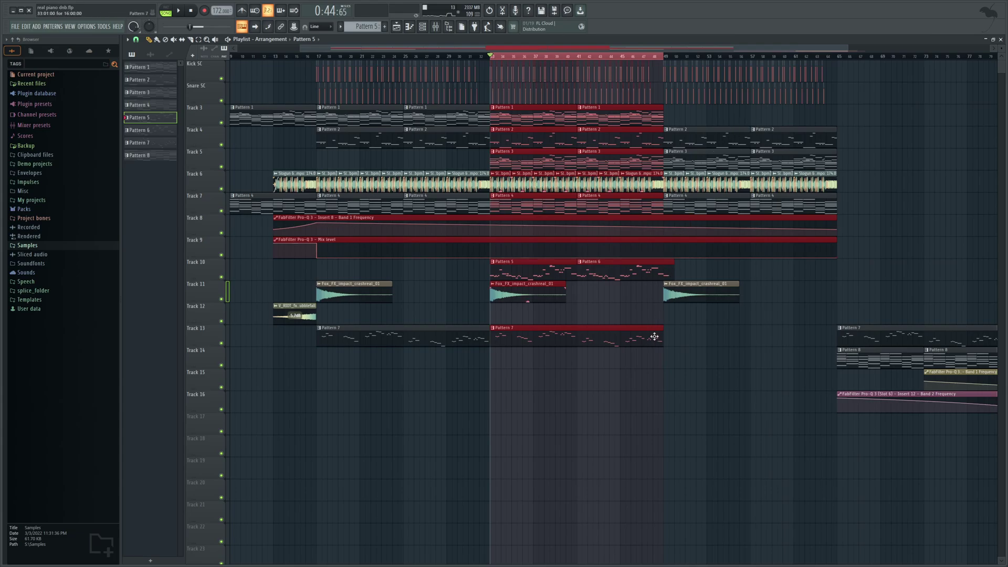
{"action": "scroll", "coordinate": [655, 337], "scroll_direction": "down", "scroll_amount": 1}
{"action": "scroll", "coordinate": [656, 336], "scroll_direction": "up", "scroll_amount": 1}
{"action": "scroll", "coordinate": [341, 63], "scroll_direction": "left", "scroll_amount": 4}
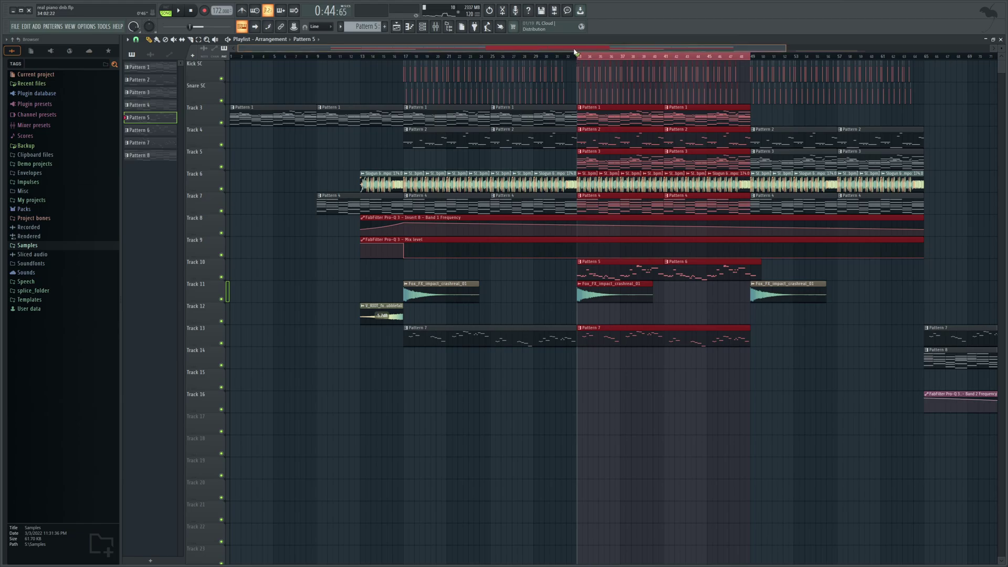
{"action": "left_click_drag", "start_coordinate": [608, 52], "coordinate": [641, 51]}
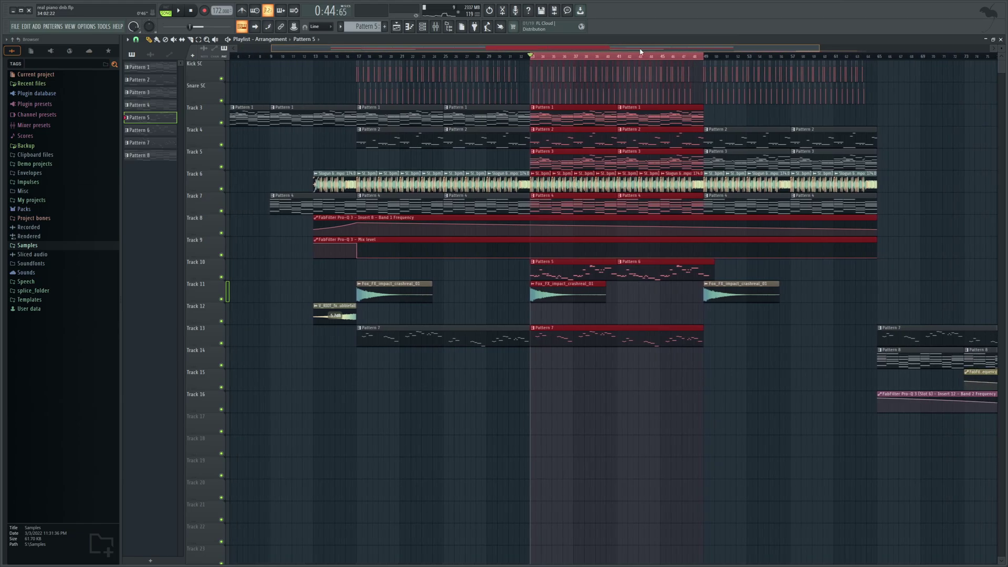
{"action": "left_click", "coordinate": [694, 58]}
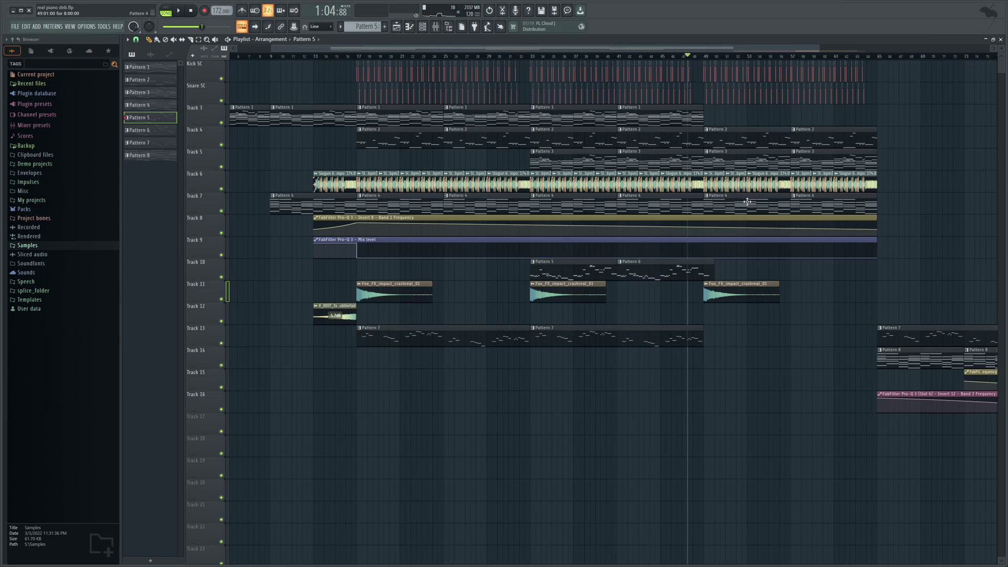
Step: Play the full arrangement from just before bar 49 to hear the section after it, and stop playback
{"action": "key", "text": "space"}
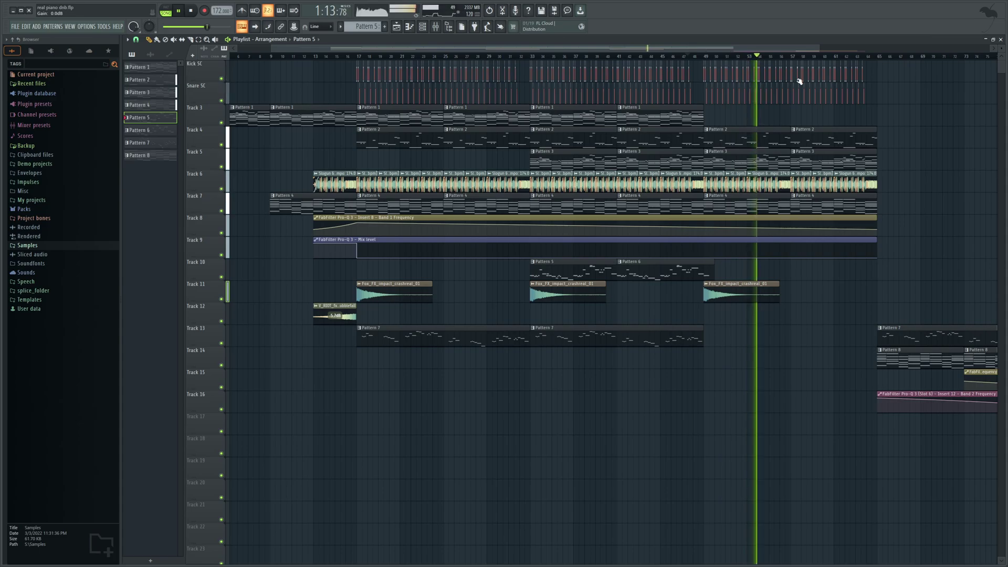
{"action": "key", "text": "space"}
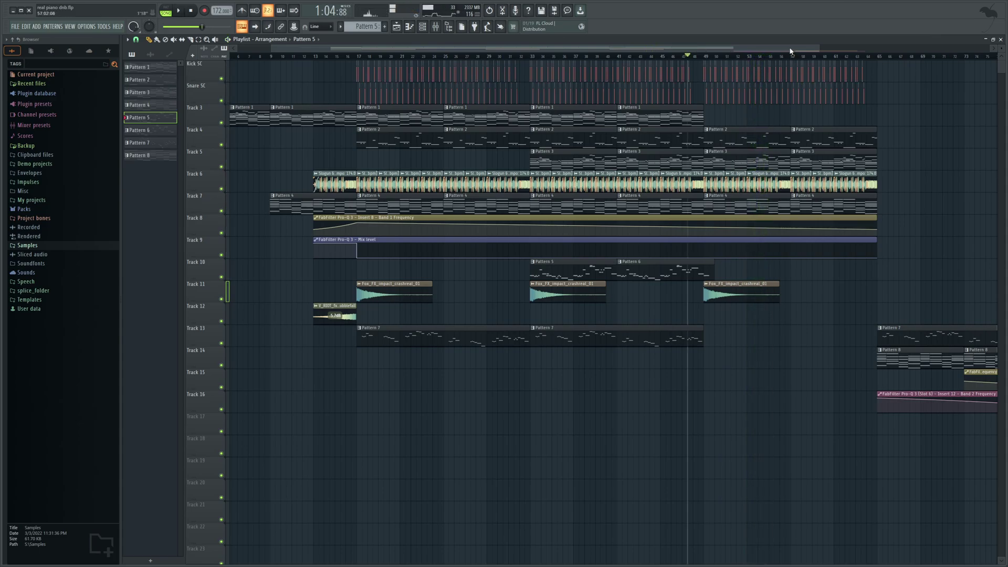
Step: Isolate Tracks 14, 15 and 16 and play the outro layer with its filter automation from bar 65
{"action": "left_click_drag", "start_coordinate": [791, 51], "coordinate": [940, 54]}
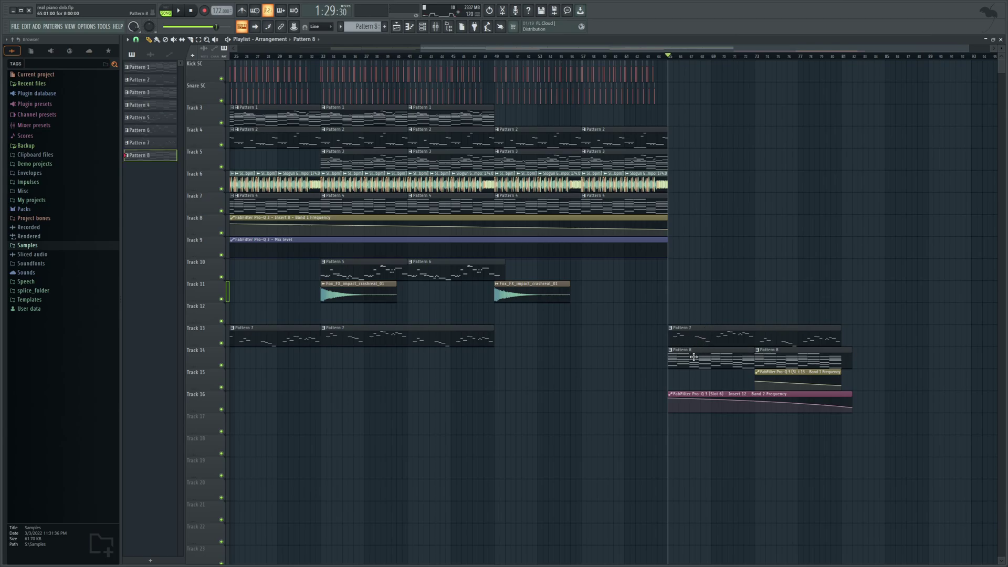
{"action": "right_click", "coordinate": [222, 364]}
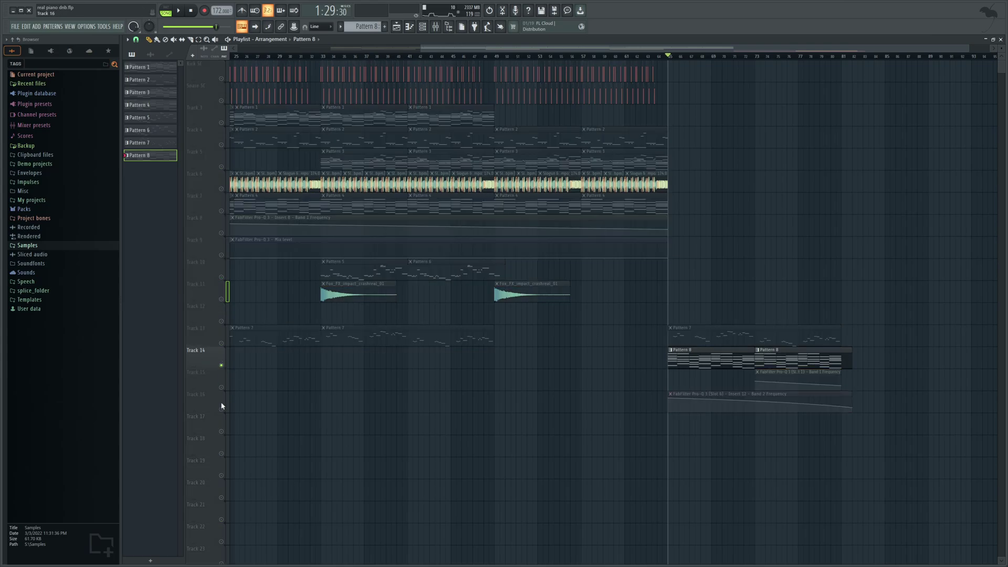
{"action": "left_click", "coordinate": [181, 12]}
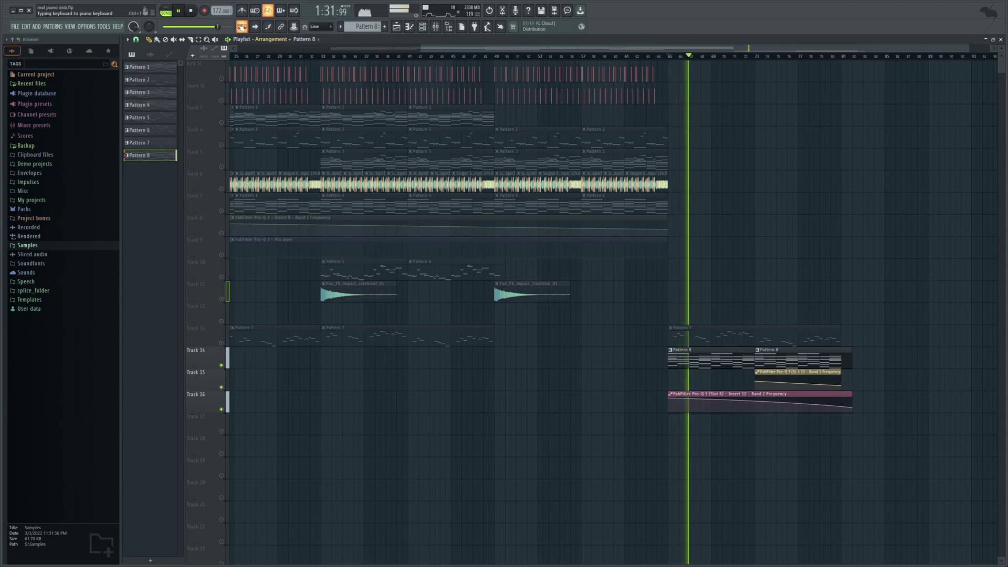
{"action": "left_click", "coordinate": [193, 11]}
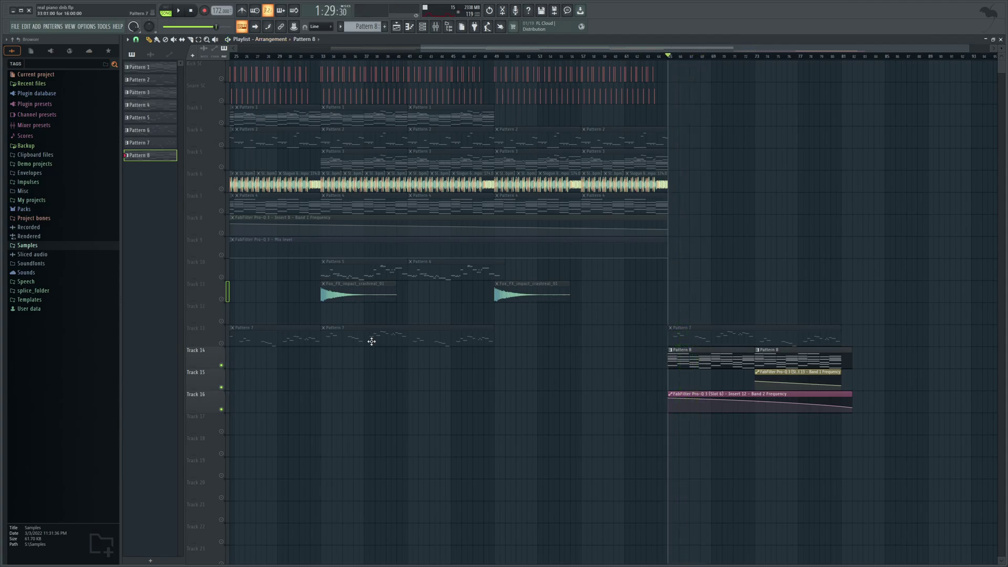
Step: Unmute all tracks and play the complete outro from bar 65, stopping playback after listening
{"action": "left_click", "coordinate": [223, 322]}
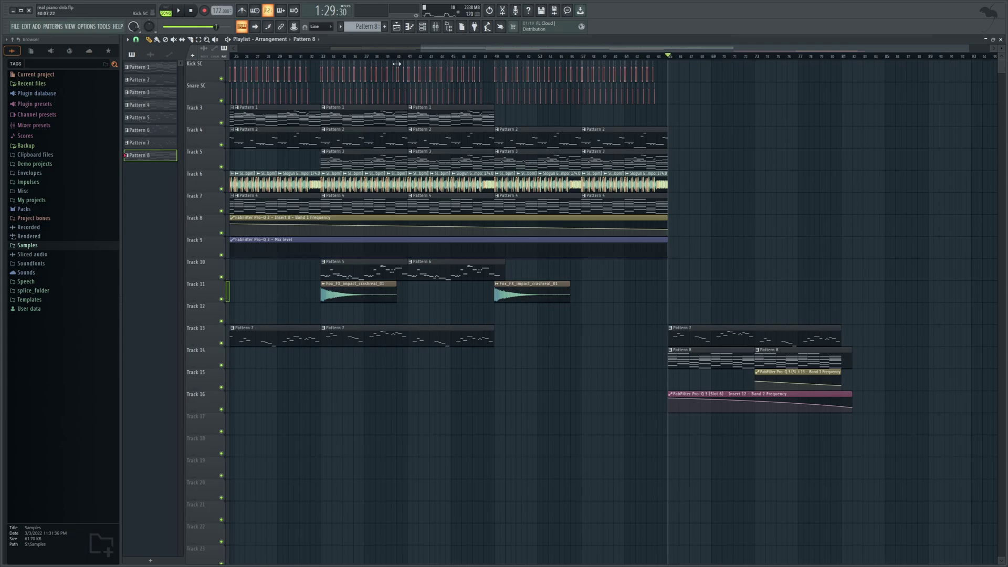
{"action": "left_click", "coordinate": [181, 11]}
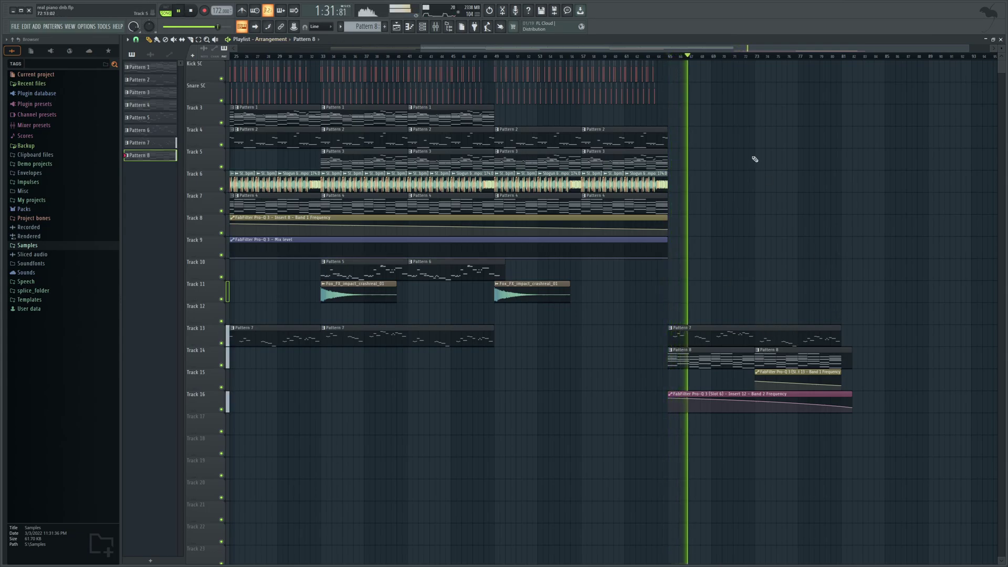
{"action": "left_click_drag", "start_coordinate": [750, 48], "coordinate": [873, 59]}
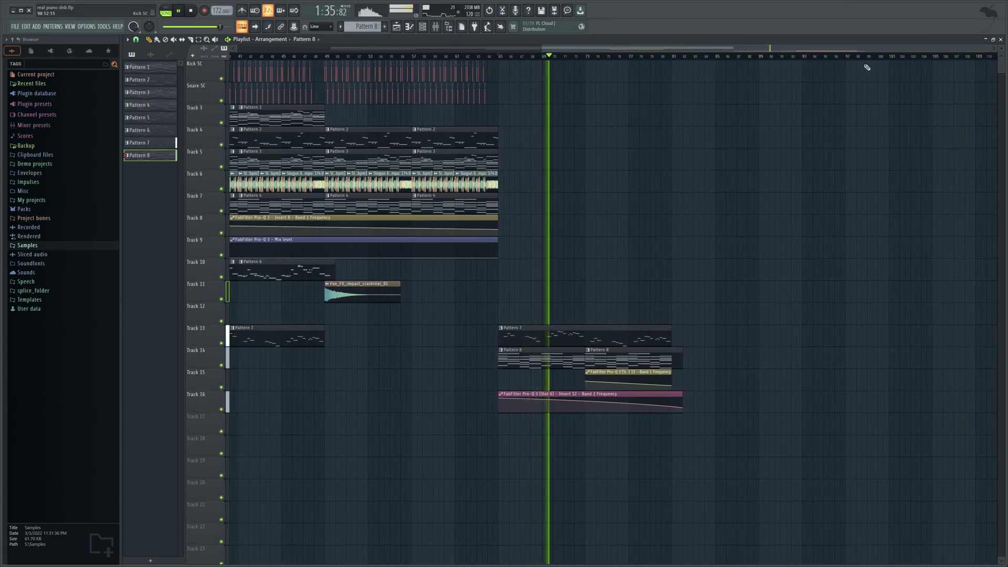
{"action": "left_click", "coordinate": [192, 10]}
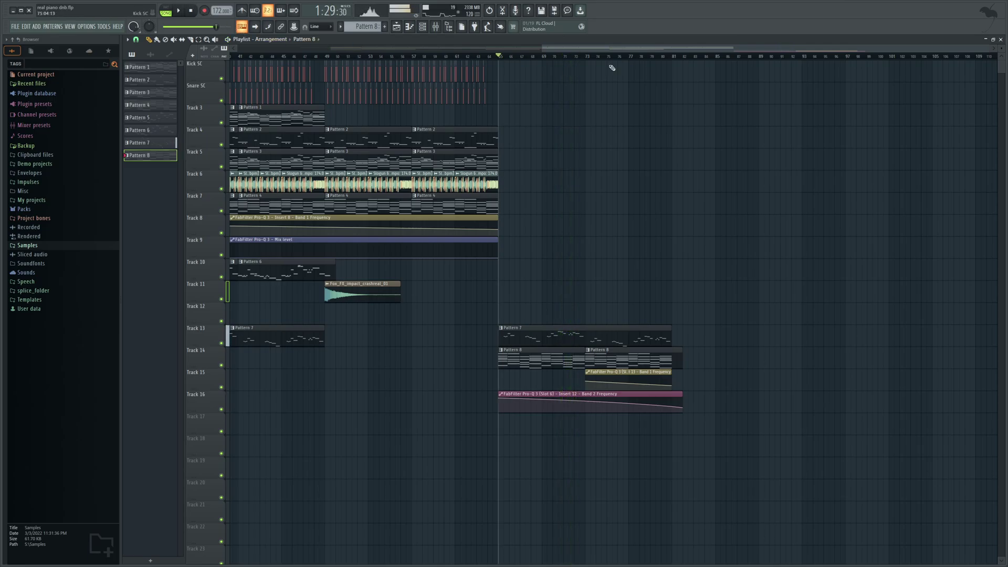
Step: Play the whole arrangement from the beginning with all tracks active, following playback toward the later sections
{"action": "left_click_drag", "start_coordinate": [486, 58], "coordinate": [231, 75]}
{"action": "left_click", "coordinate": [531, 58], "text": "ctrl"}
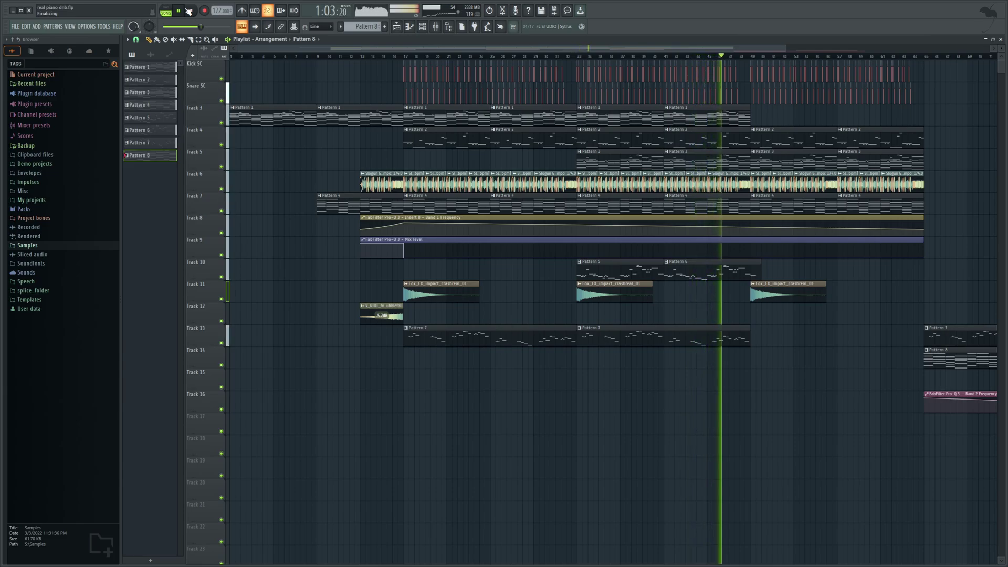
{"action": "scroll", "coordinate": [616, 73], "scroll_direction": "right", "scroll_amount": 5}
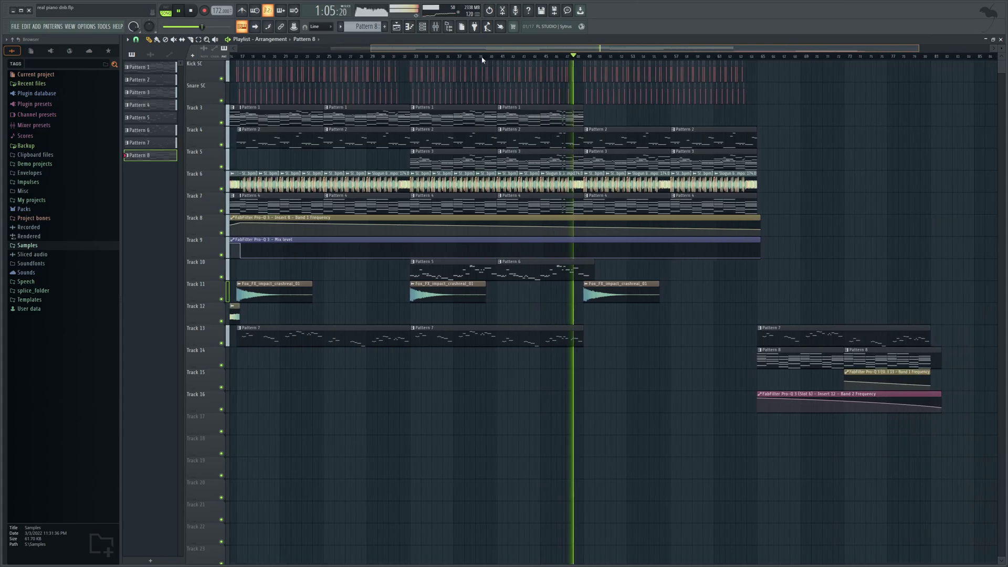